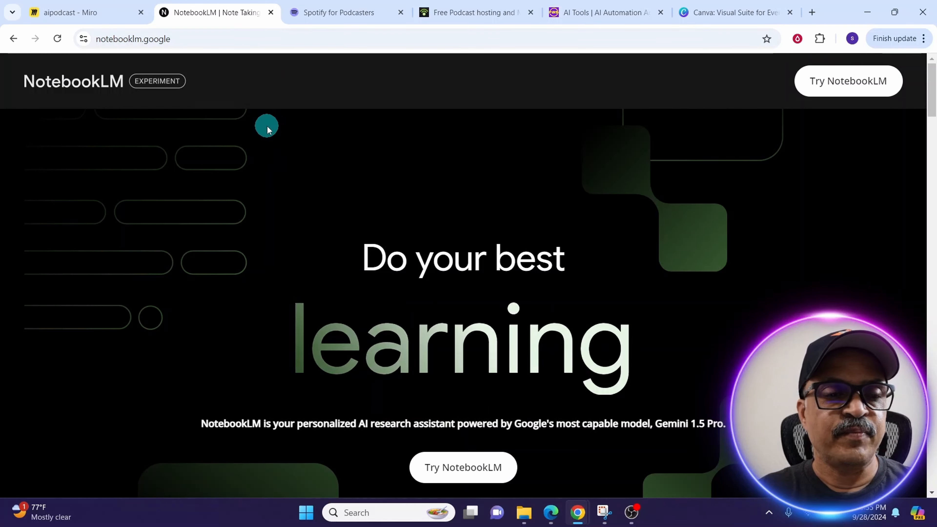
# Launch NotebookLM from its landing page and create a new notebook ready for adding sources
pyautogui.click(826, 81)
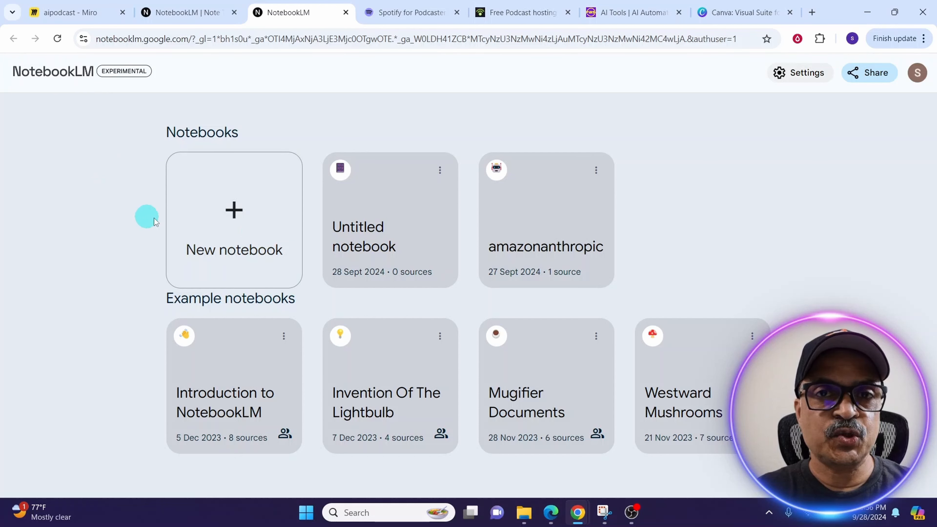
pyautogui.click(235, 247)
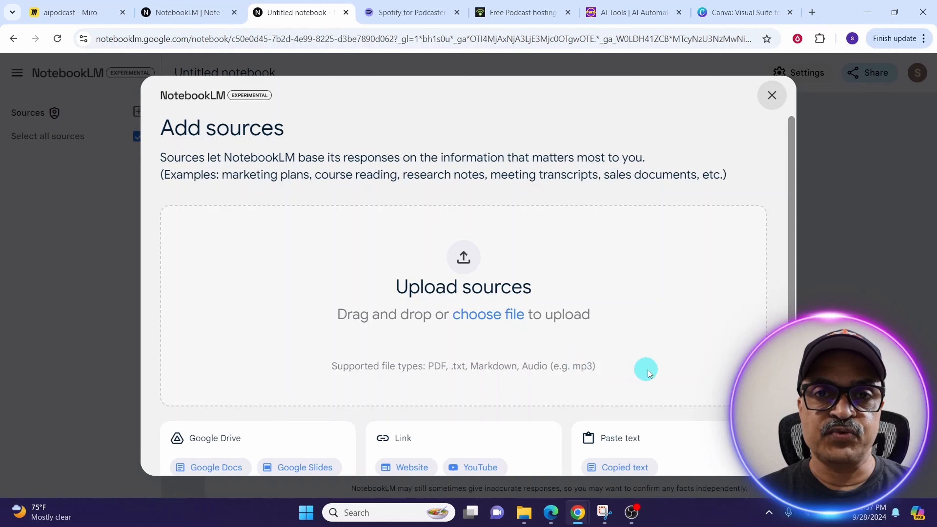
pyautogui.scroll(-2, 458, 438)
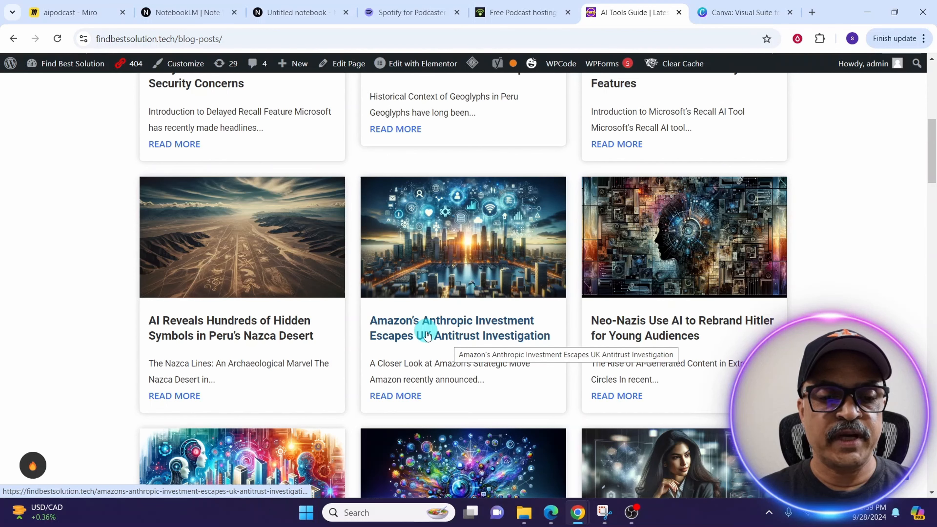
# Open the blog post "Amazon's Anthropic Investment Escapes UK Antitrust Investigation" and copy its web address
pyautogui.click(441, 335)
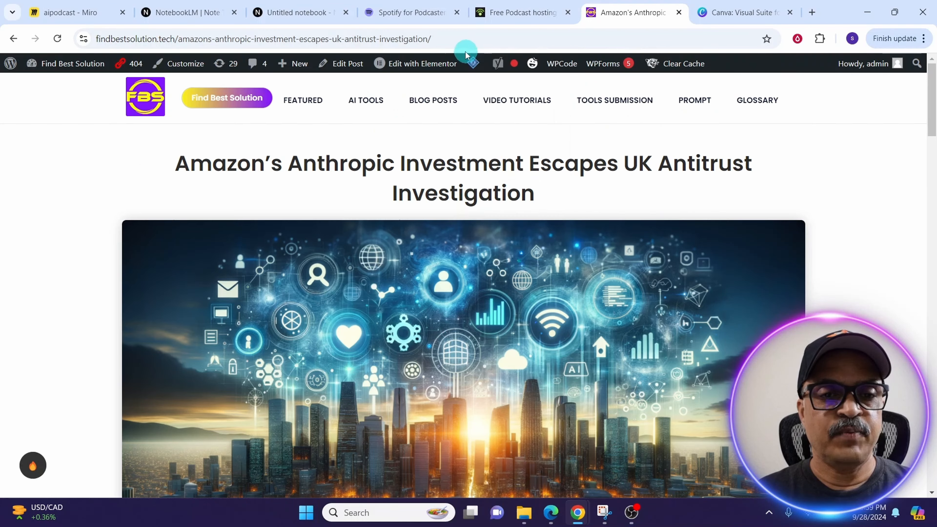
pyautogui.click(455, 41)
pyautogui.hotkey('ctrl', 'c')
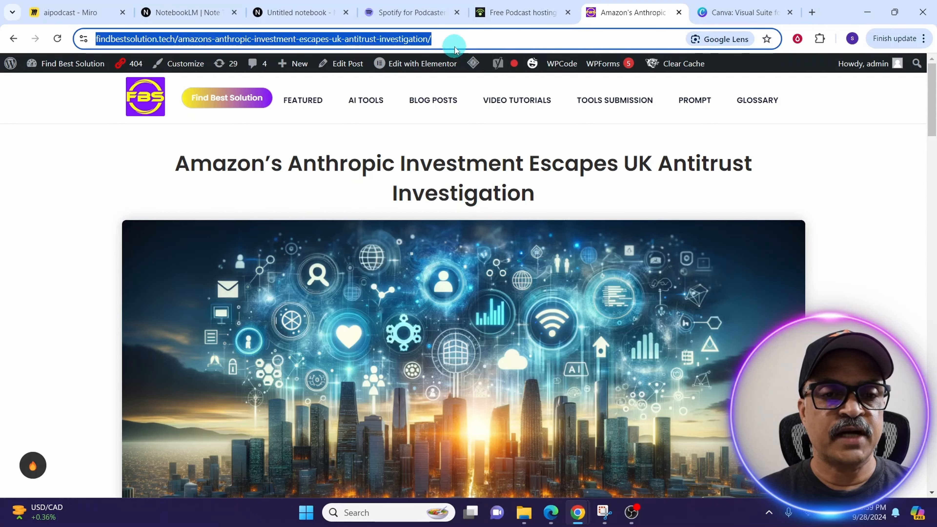
# Return to the untitled notebook and add the copied article URL as a website source
pyautogui.click(275, 13)
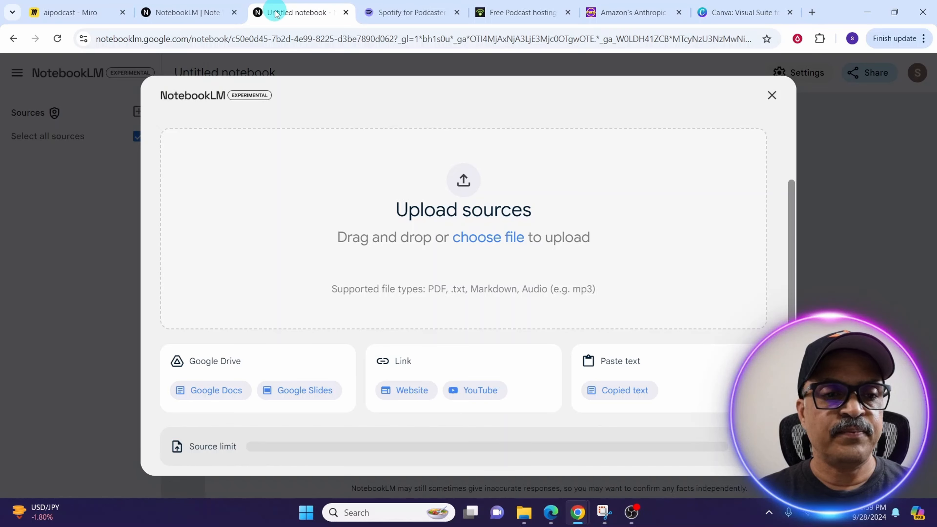
pyautogui.click(396, 390)
pyautogui.click(238, 214)
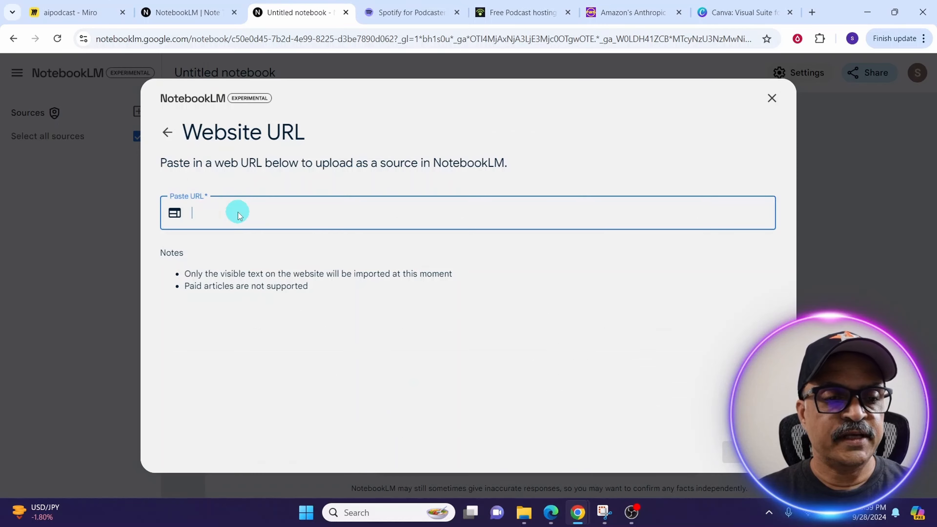
pyautogui.hotkey('ctrl', 'v')
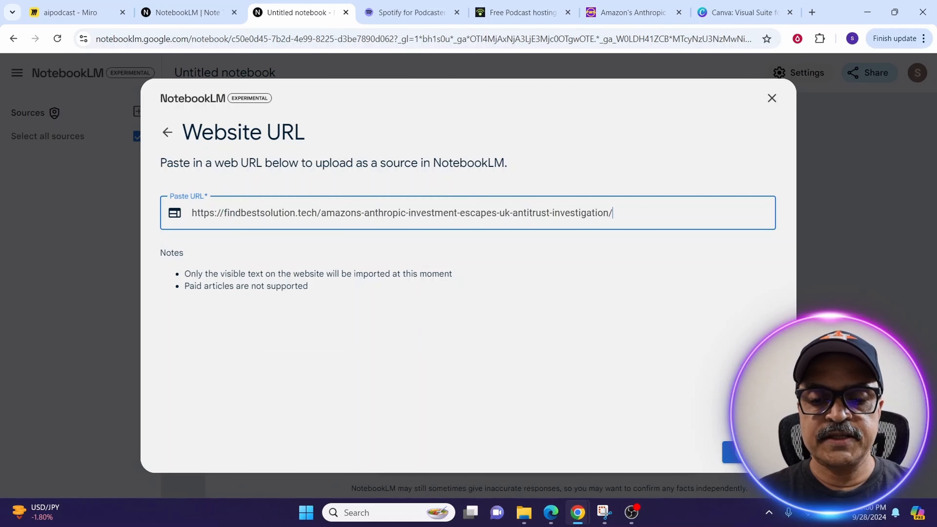
pyautogui.press('Return')
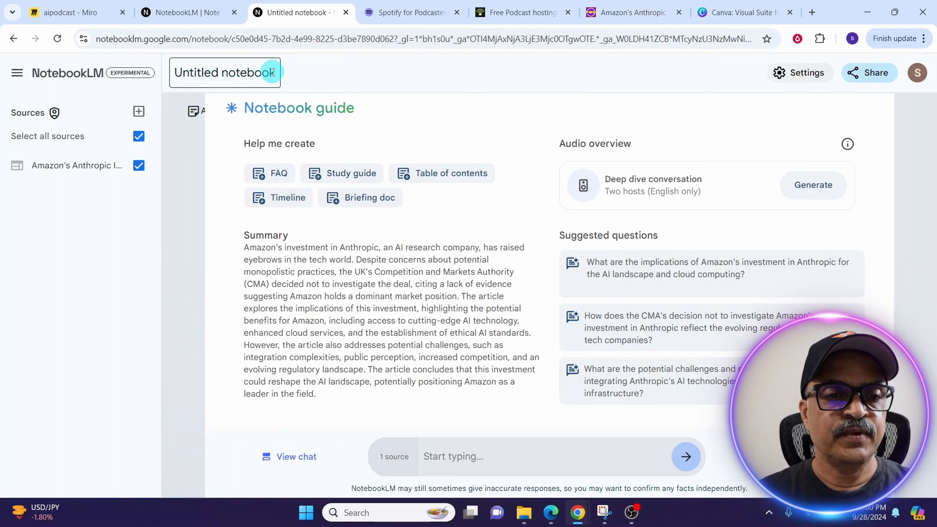
# Rename the notebook as amazonanthropic and generate the two-host Deep dive conversation audio overview
pyautogui.click(273, 73)
pyautogui.write('amazonanthropic')
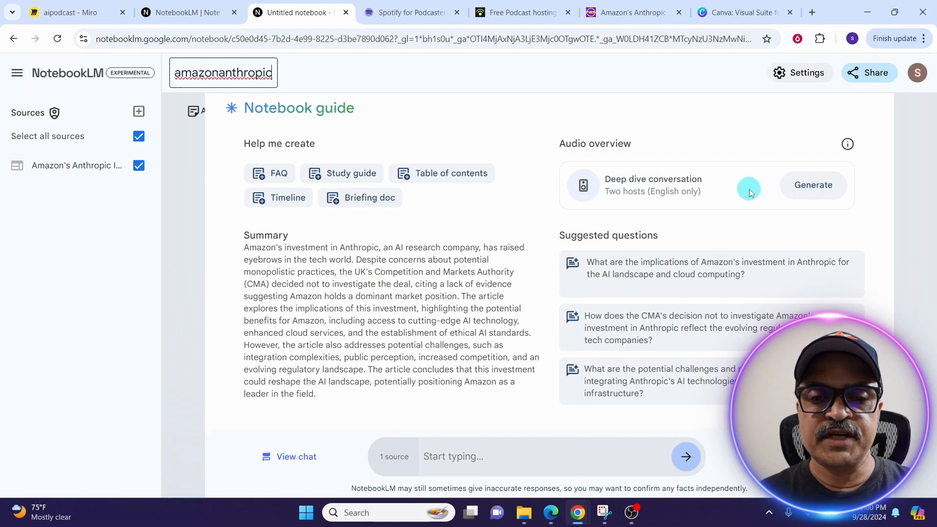
pyautogui.click(801, 189)
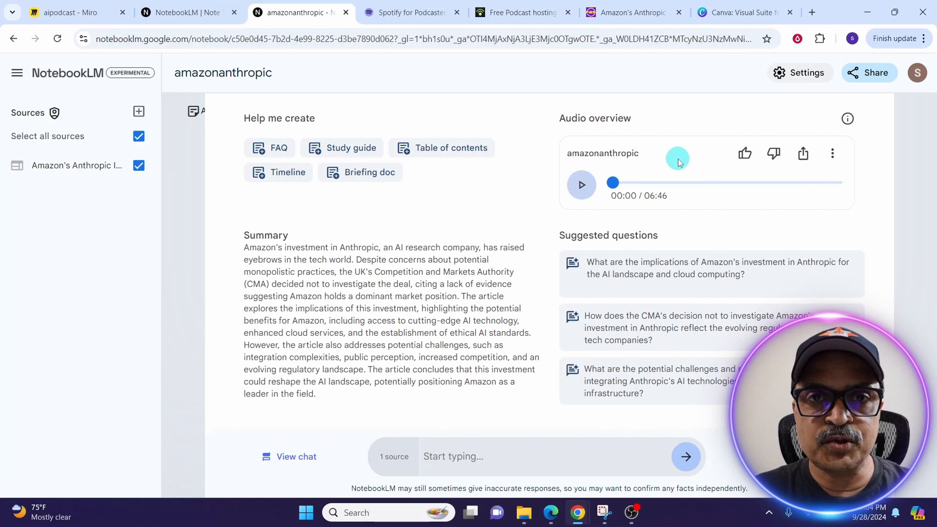
# Play part of the generated amazonanthropic audio overview and download it
pyautogui.click(582, 185)
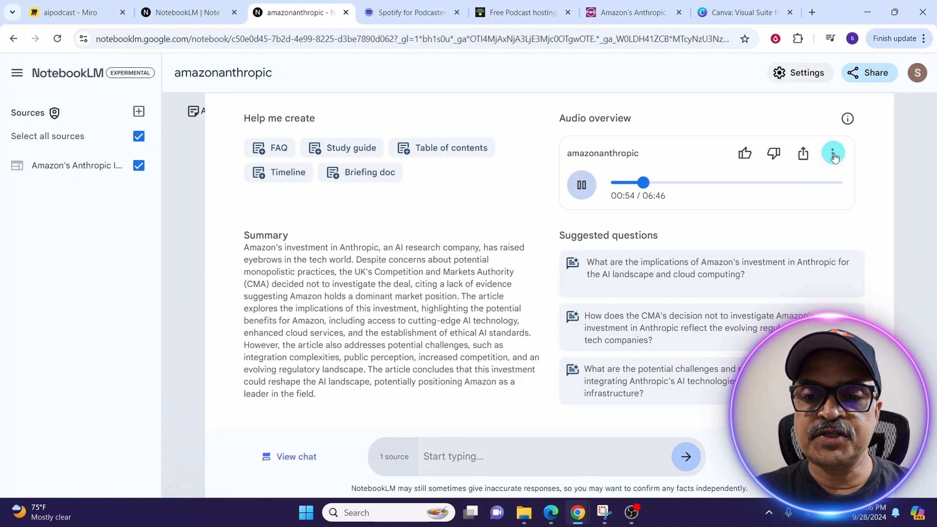
pyautogui.click(834, 154)
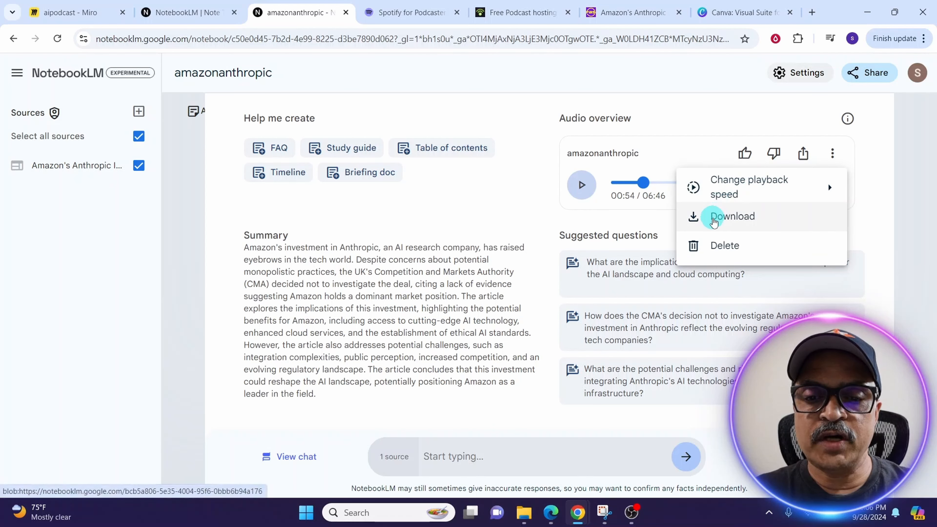
pyautogui.click(713, 217)
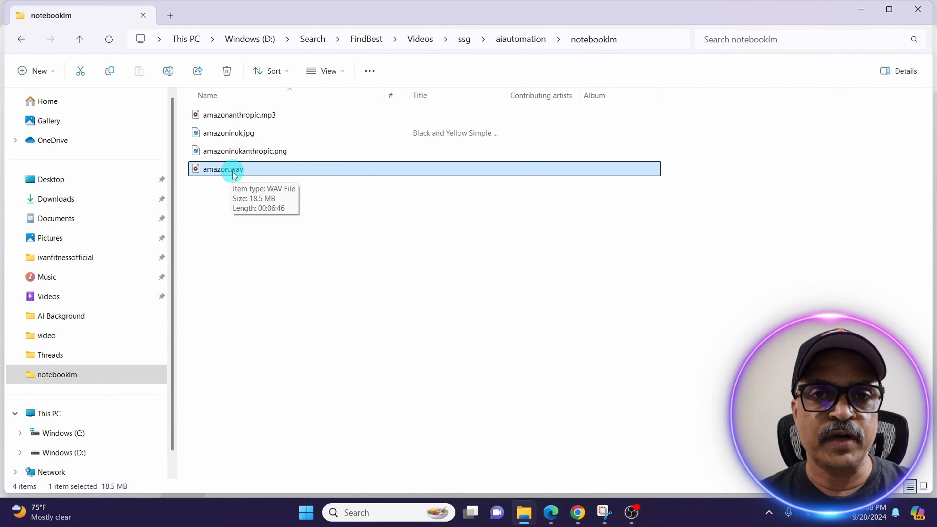
# Open amazon.wav from the notebooklm folder in Audacity
pyautogui.rightClick(233, 174)
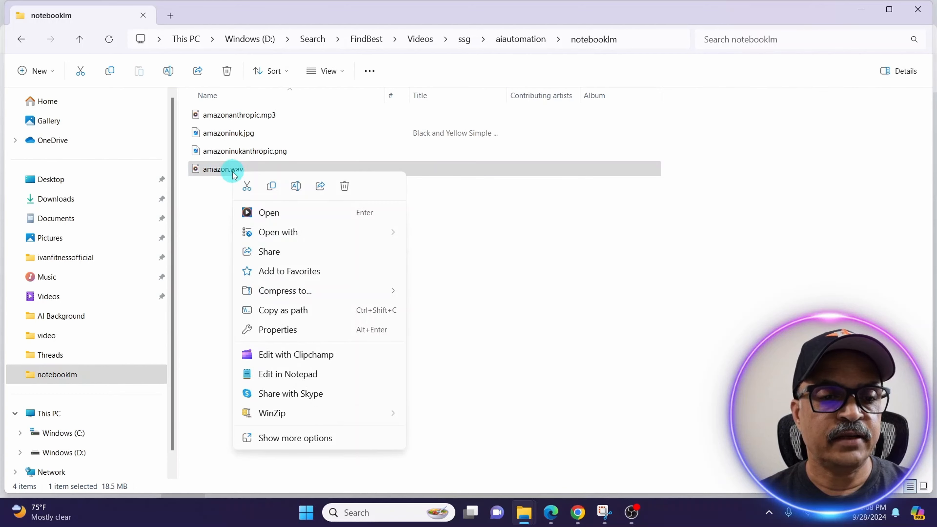
pyautogui.moveTo(384, 232)
pyautogui.click(434, 236)
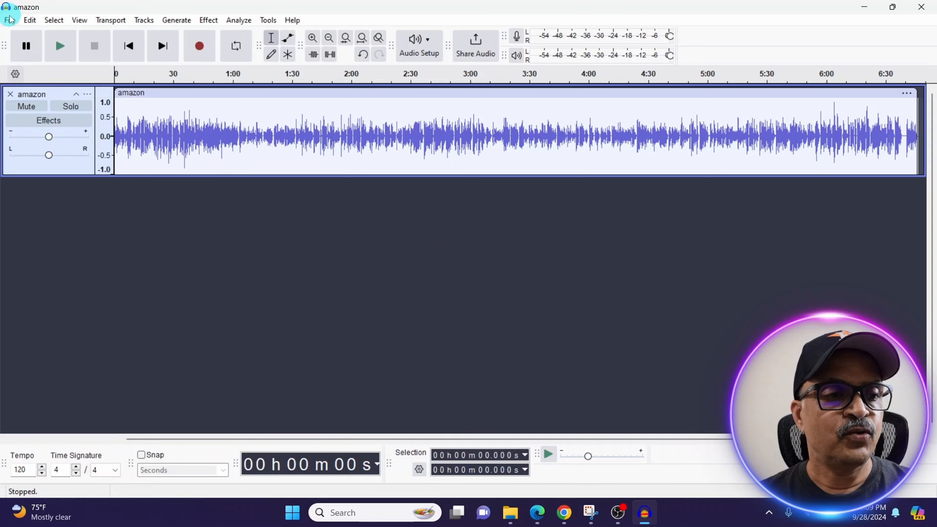
# Export the entire audio project in MP3 format as amazon.mp3 to the notebooklm folder
pyautogui.click(9, 20)
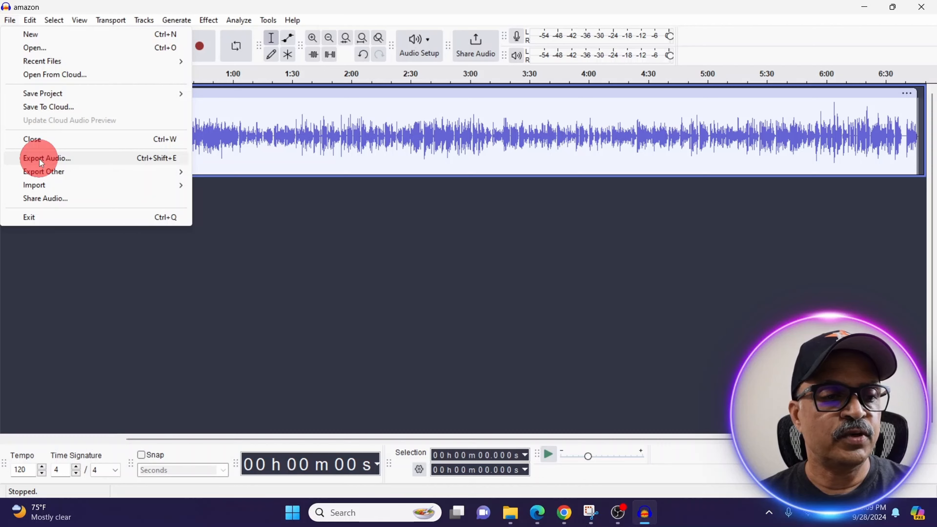
pyautogui.click(40, 160)
pyautogui.click(505, 380)
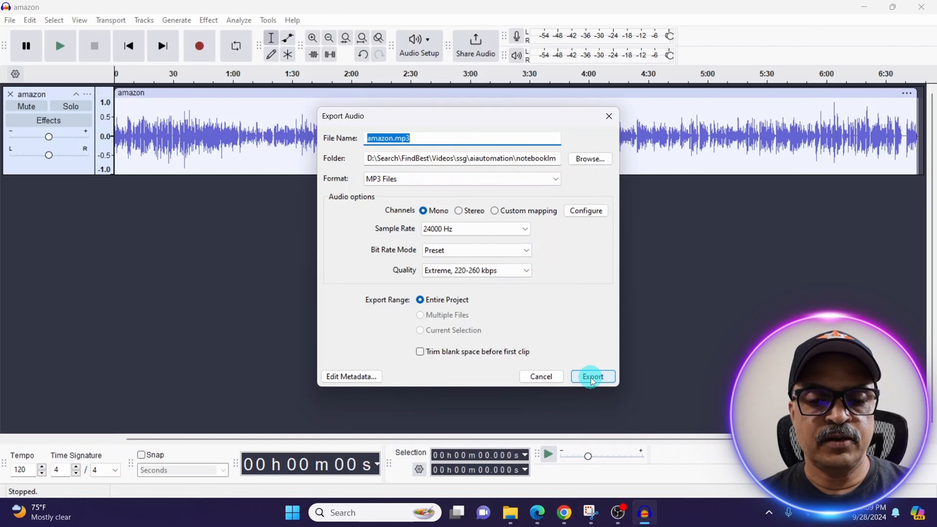
pyautogui.click(592, 377)
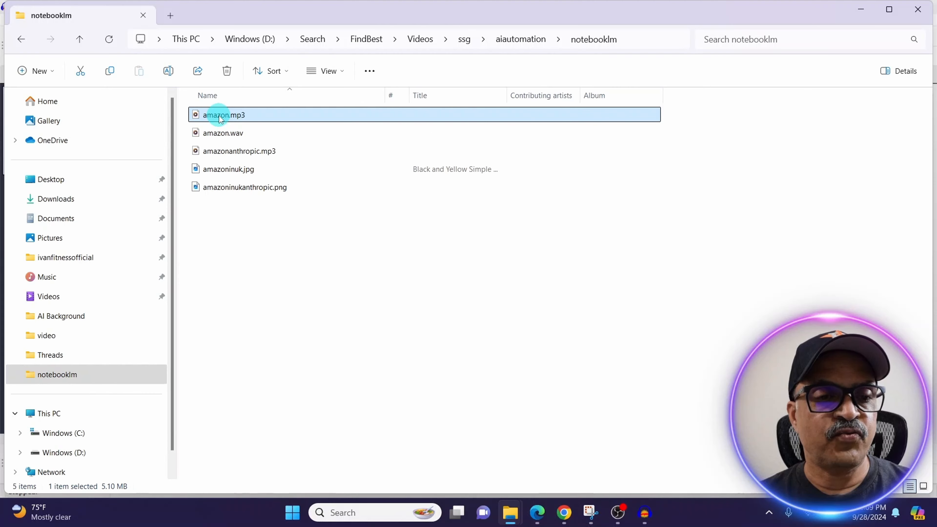
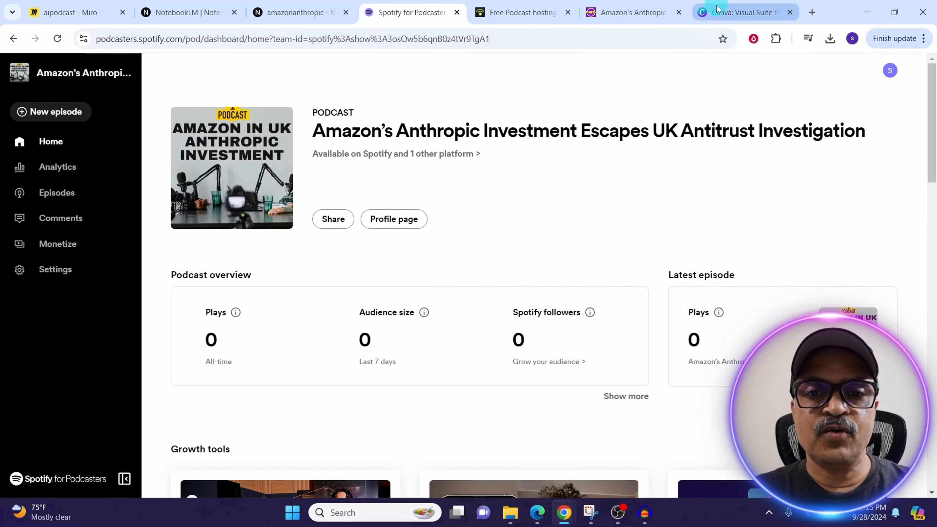
# Switch to Canva, search for "podcast cover" and open the 3000 × 3000 px Podcast Cover template category
pyautogui.click(713, 13)
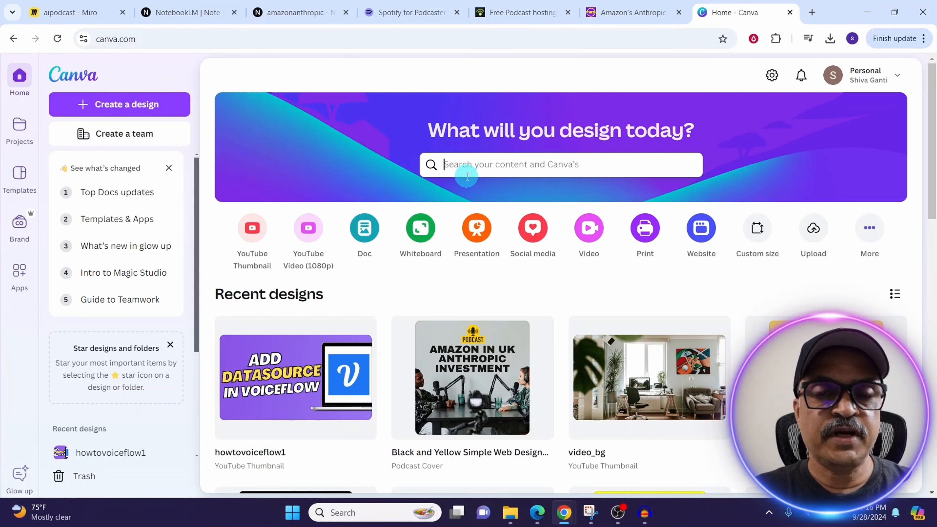
pyautogui.click(468, 176)
pyautogui.write('podcast cover')
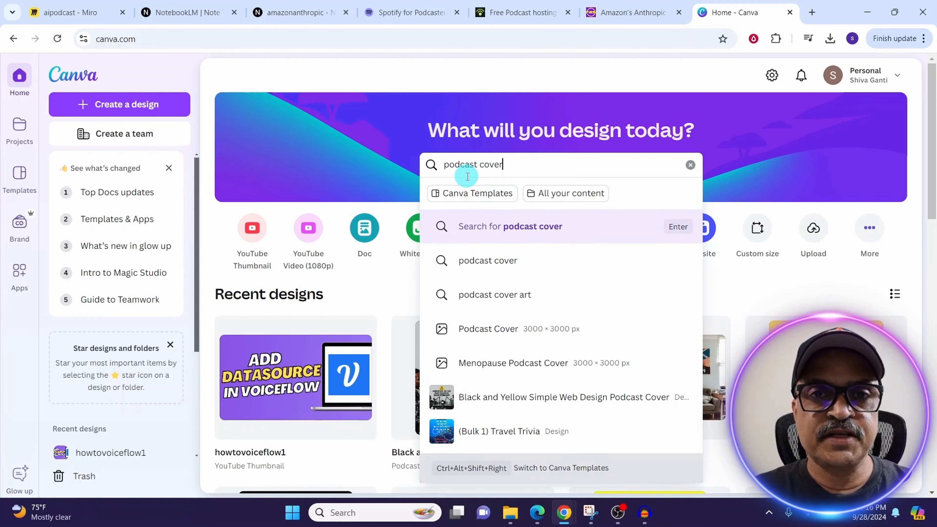
pyautogui.click(470, 337)
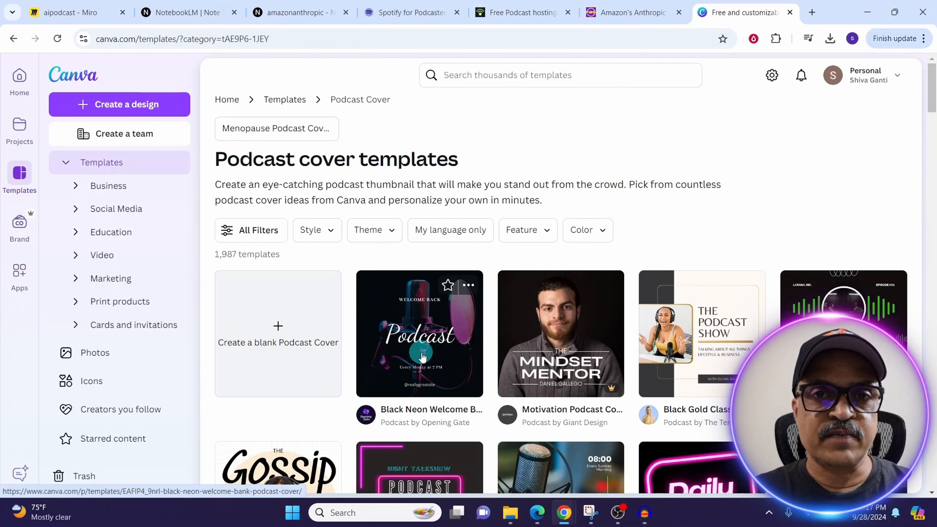
# Choose the Black Gold Classy Podcast Show Cover template and open it for editing
pyautogui.scroll(-5, 422, 356)
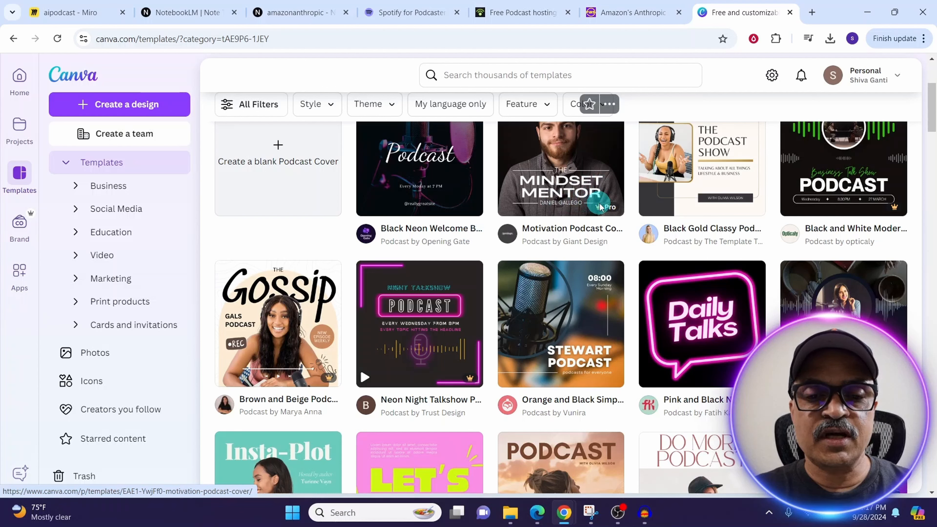
pyautogui.moveTo(608, 208)
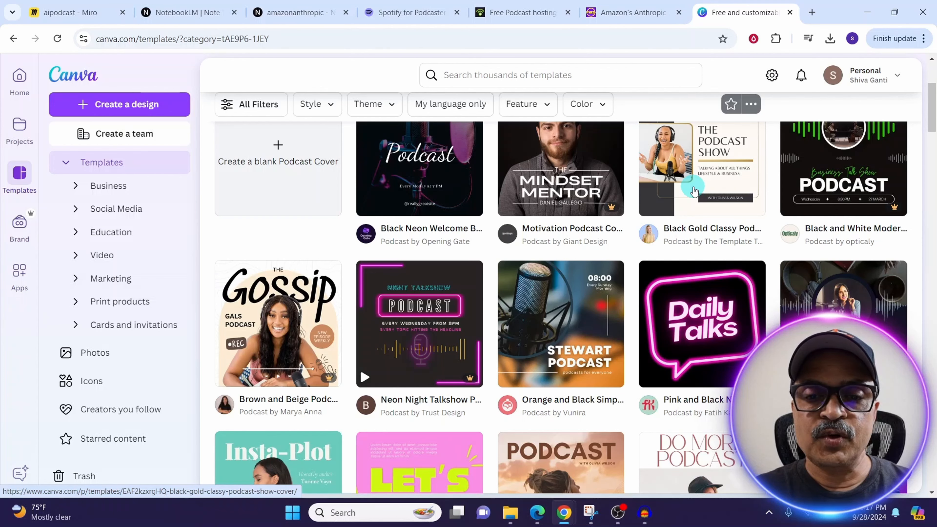
pyautogui.click(694, 176)
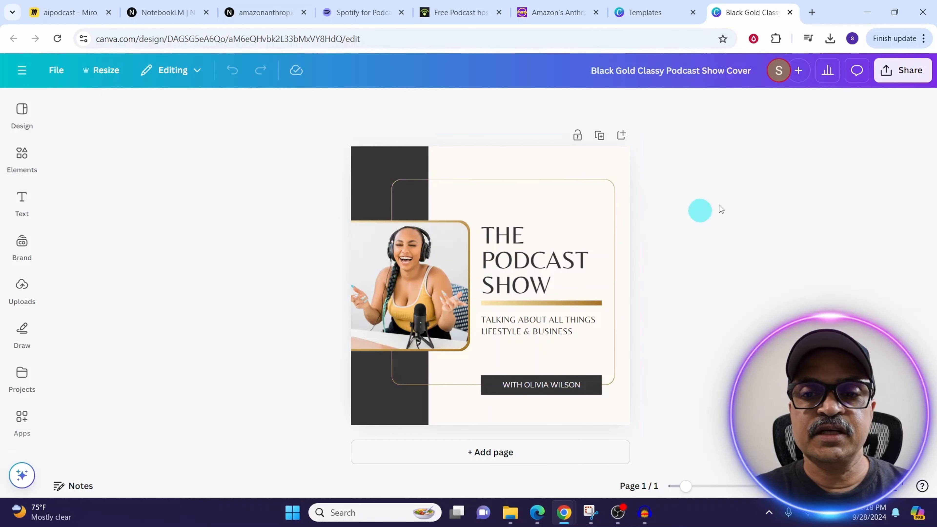
# Download the podcast cover design as a JPG at 3,000 × 3,000 px with quality 80
pyautogui.click(889, 74)
pyautogui.click(719, 320)
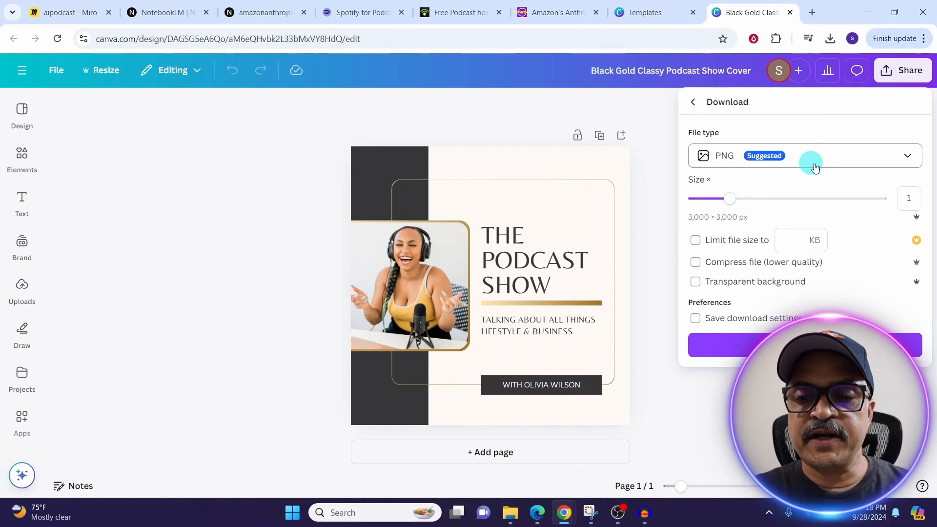
pyautogui.click(906, 157)
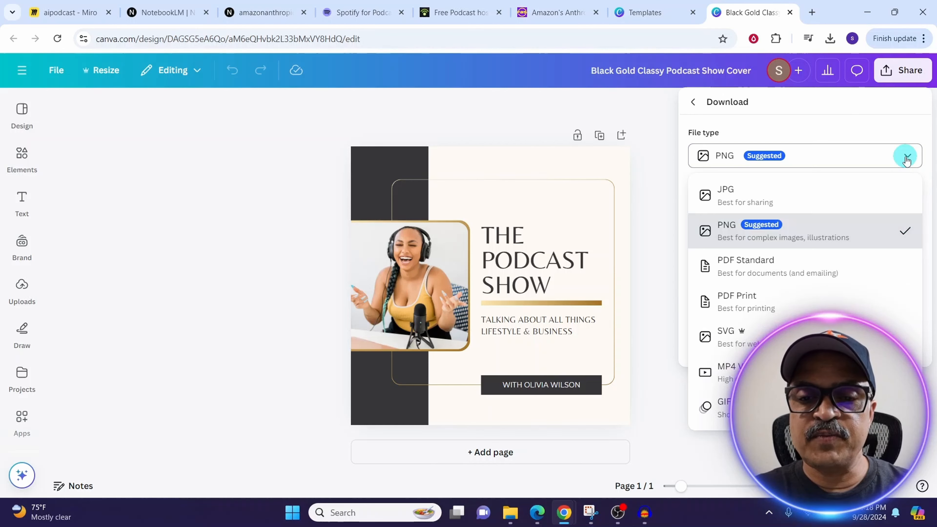
pyautogui.click(709, 192)
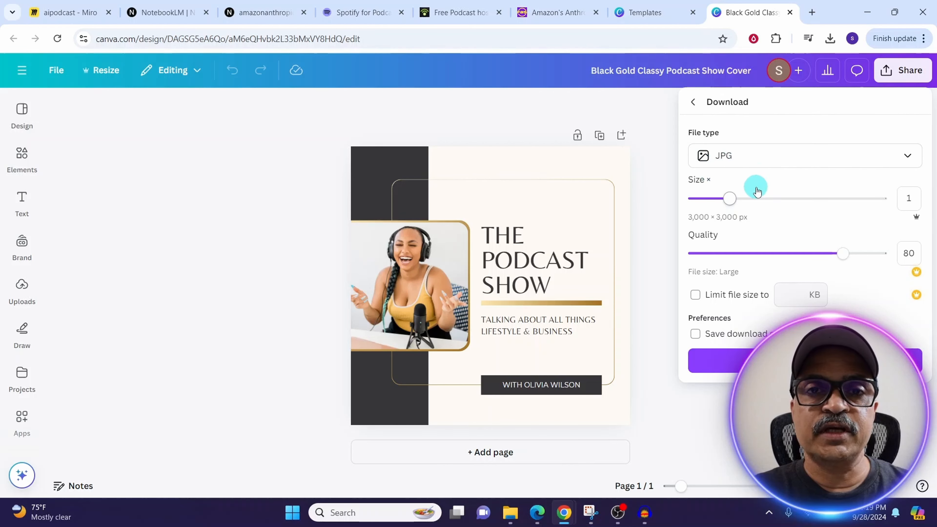
pyautogui.click(719, 361)
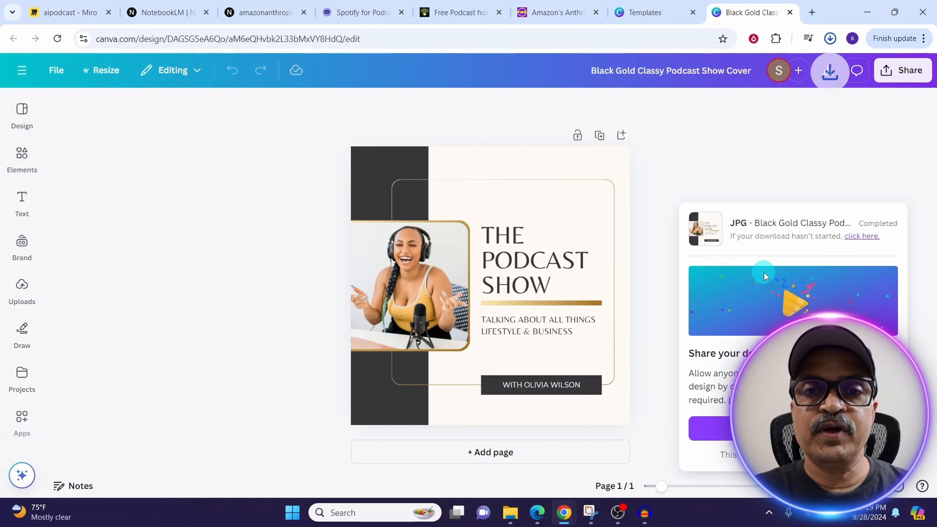
pyautogui.click(830, 38)
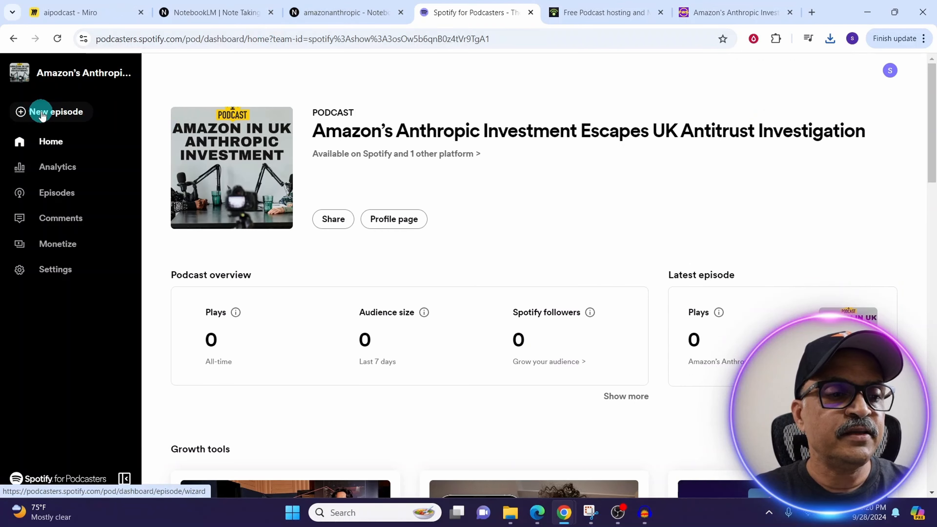
# Create a new episode in Spotify for Podcasters from the podcast audio file, titled "Amazon’s Anthropic Investment Escapes UK Antitrust Investigation"
pyautogui.click(43, 112)
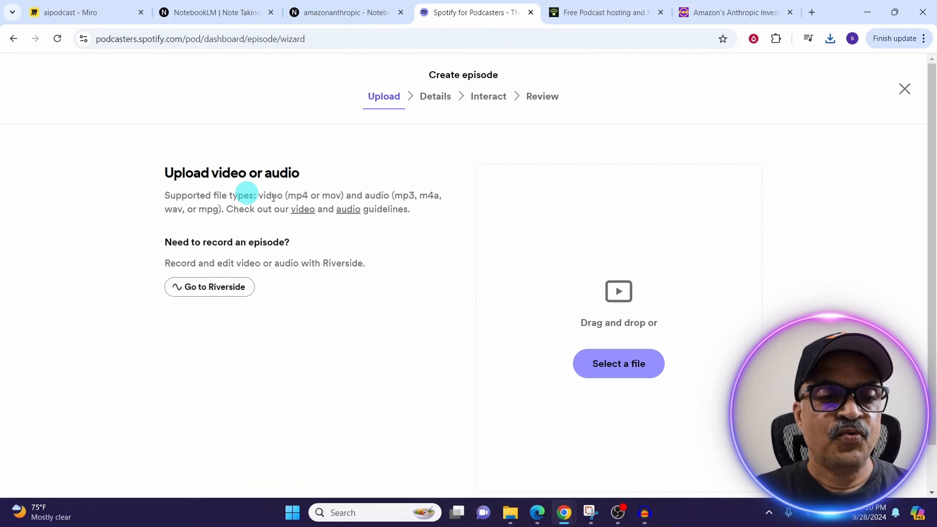
pyautogui.click(609, 369)
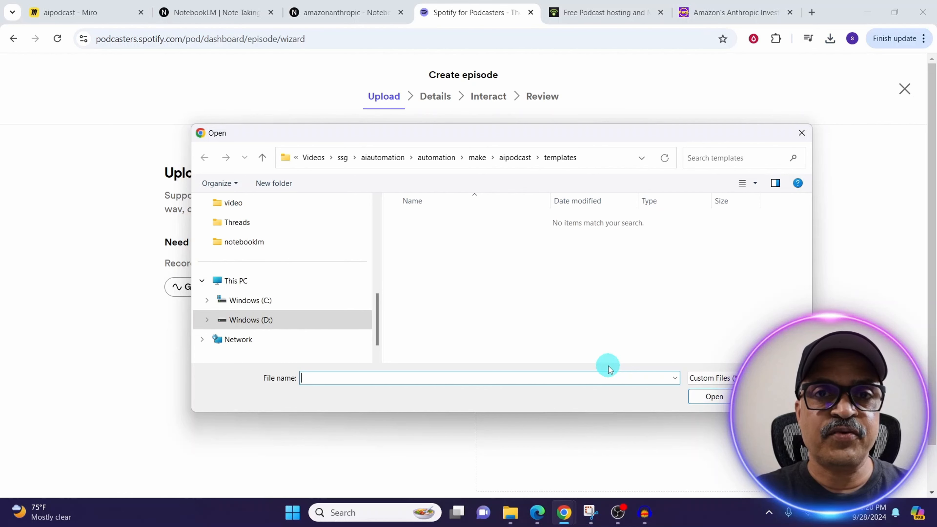
pyautogui.doubleClick(418, 221)
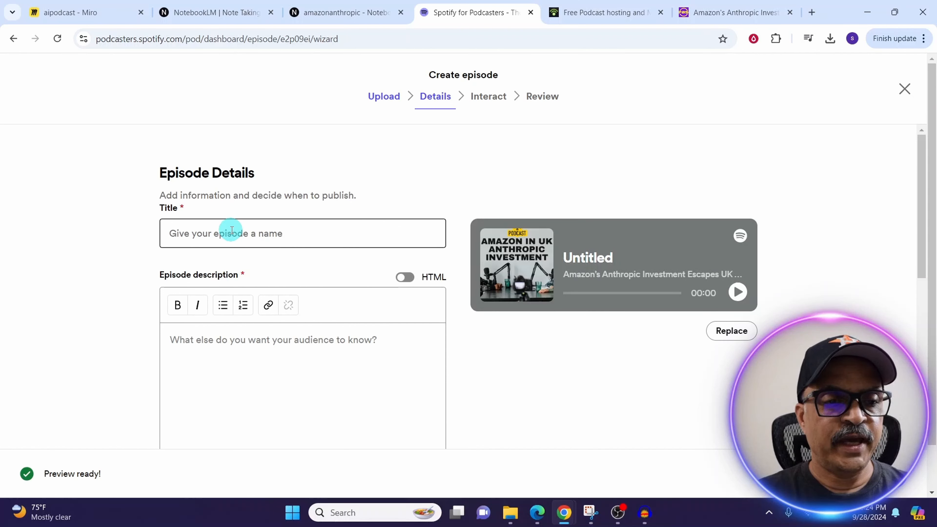
pyautogui.write('Amazon’s Anthropic Investment Escapes UK Antitrust Investigation')
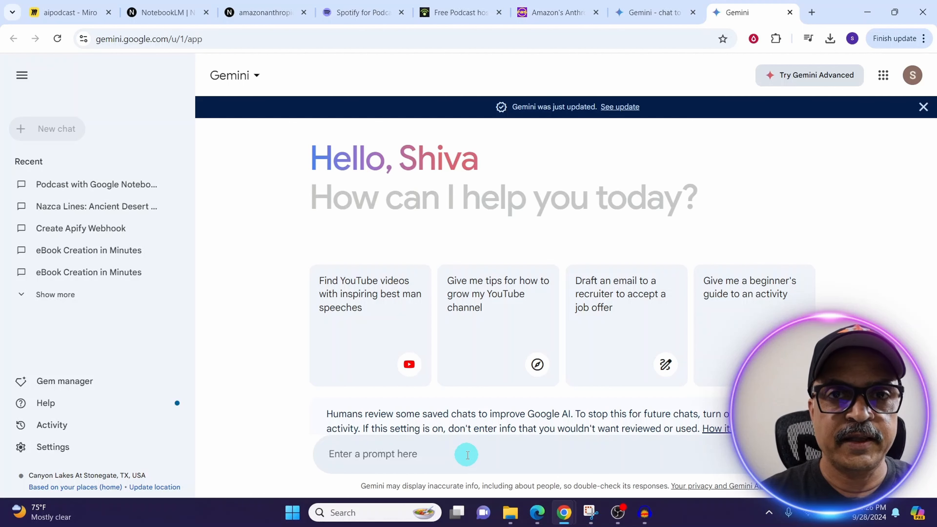
# Switch to Gemini and paste the copied text as a prompt for the episode description
pyautogui.click(467, 455)
pyautogui.hotkey('ctrl', 'v')
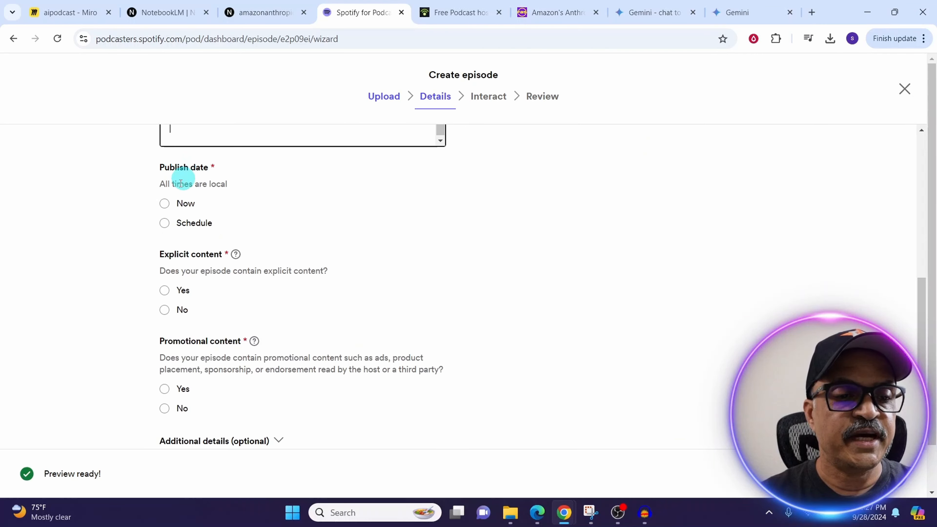
# Set the episode to publish now, mark explicit and promotional content both as No, and continue to the interaction settings
pyautogui.click(165, 203)
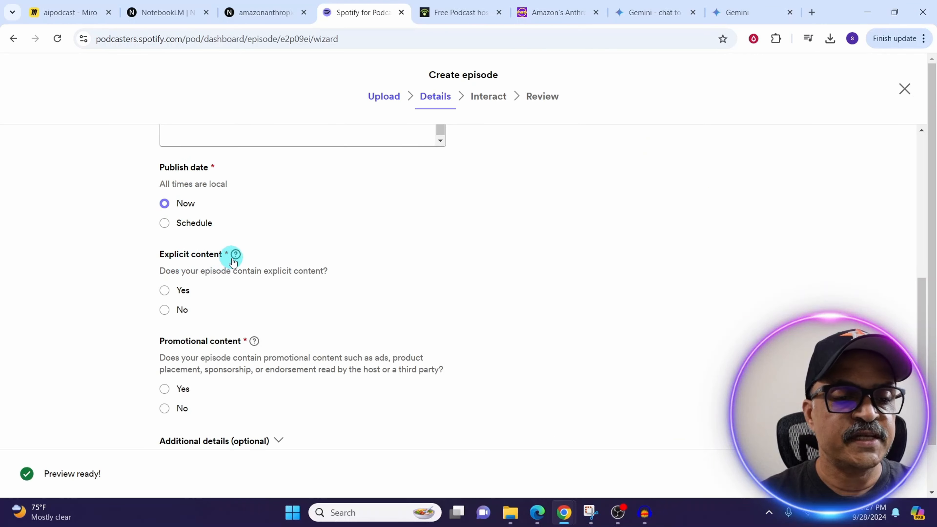
pyautogui.click(174, 310)
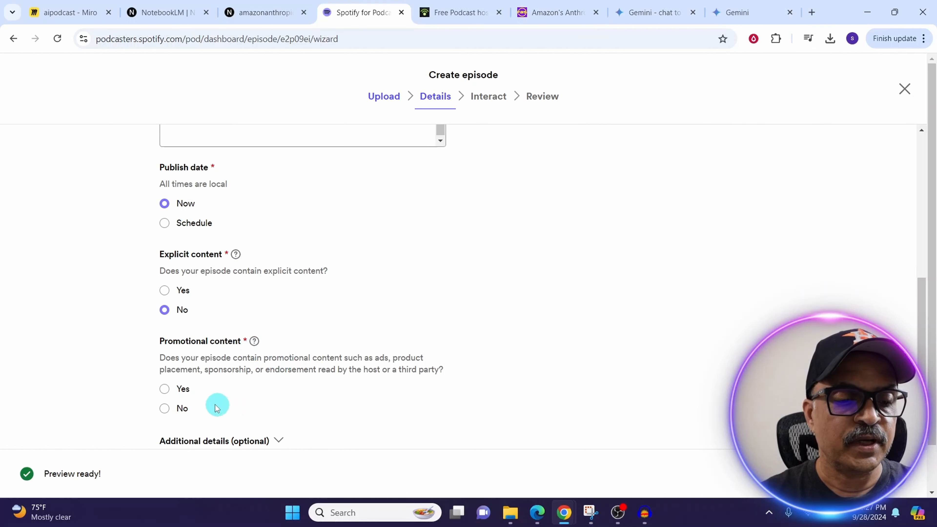
pyautogui.click(164, 408)
pyautogui.scroll(-1, 164, 410)
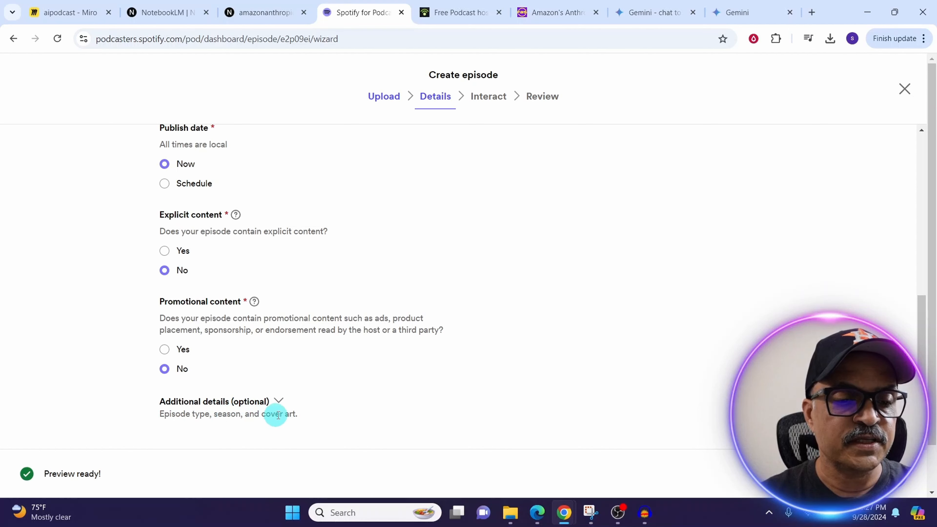
pyautogui.click(881, 474)
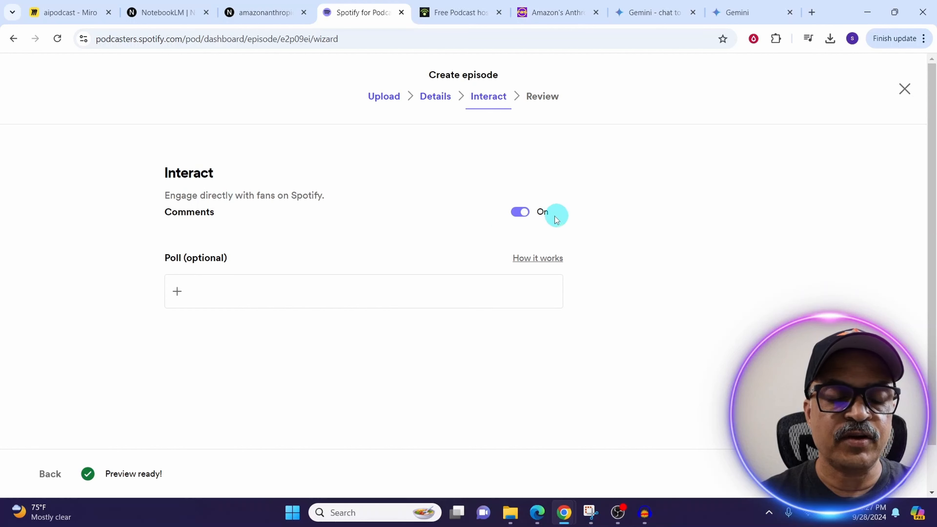
# Keep comments on without a poll, publish the episode and copy its share link
pyautogui.click(881, 474)
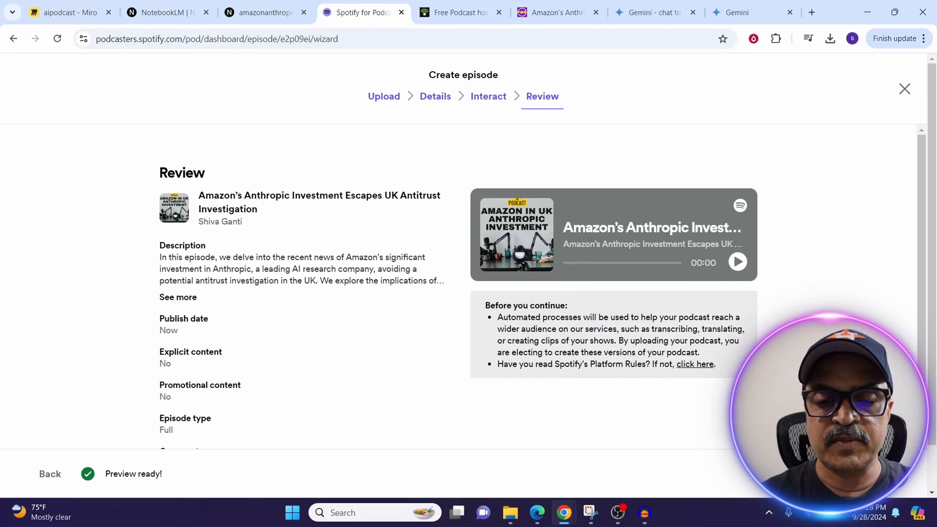
pyautogui.click(882, 473)
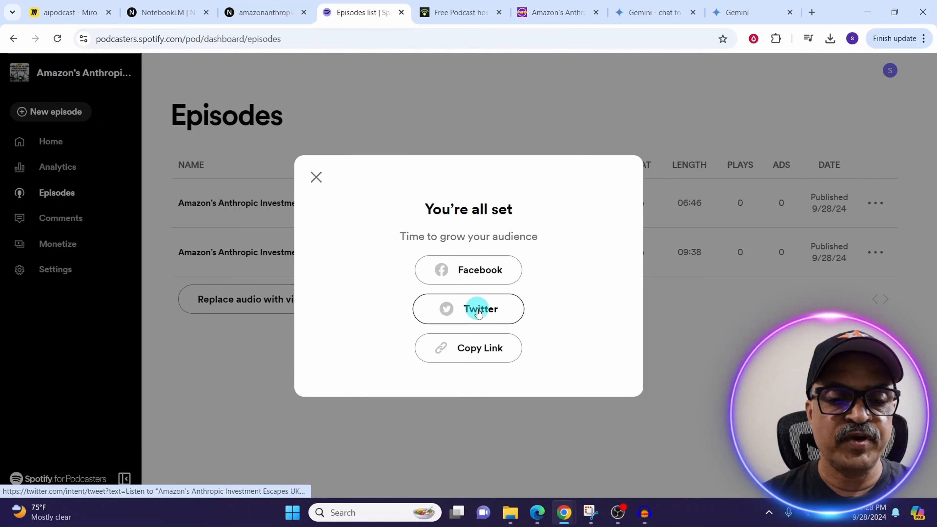
pyautogui.click(495, 349)
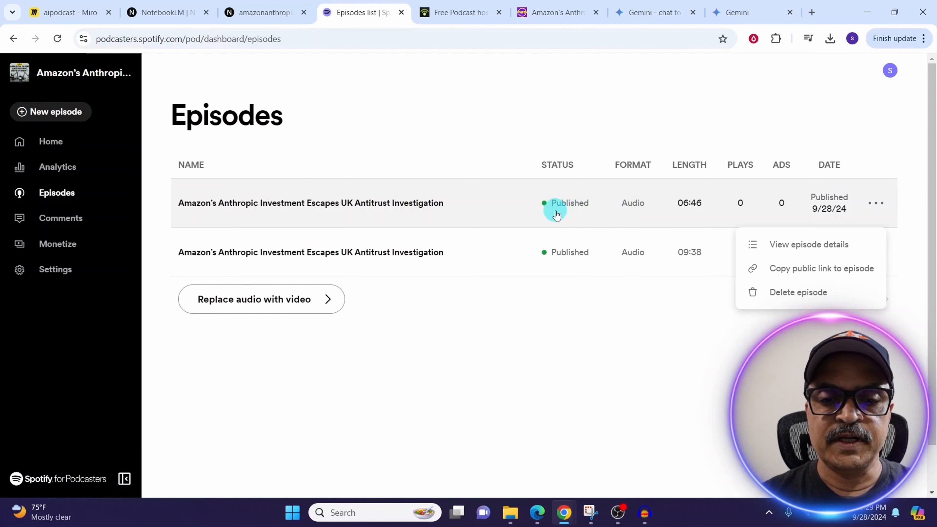
# Open the episode details of the newly published 06:46 episode
pyautogui.click(877, 203)
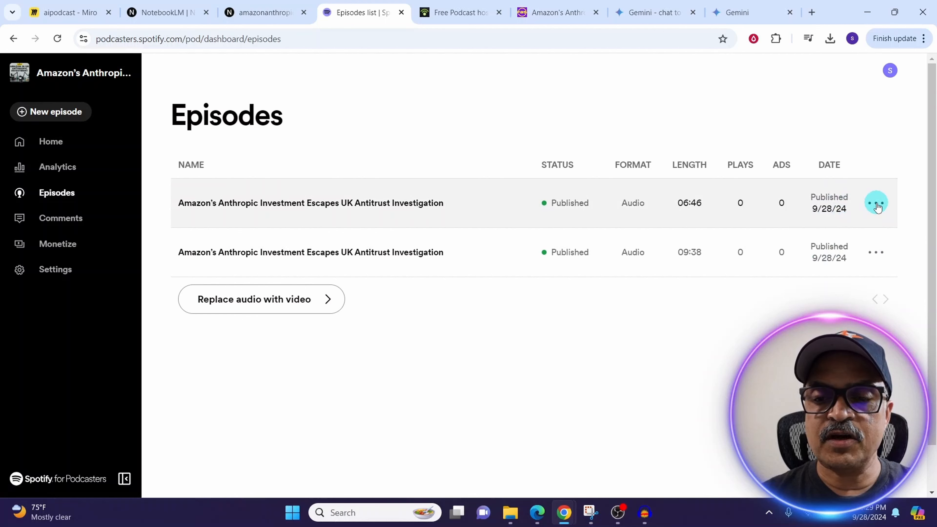
pyautogui.click(877, 204)
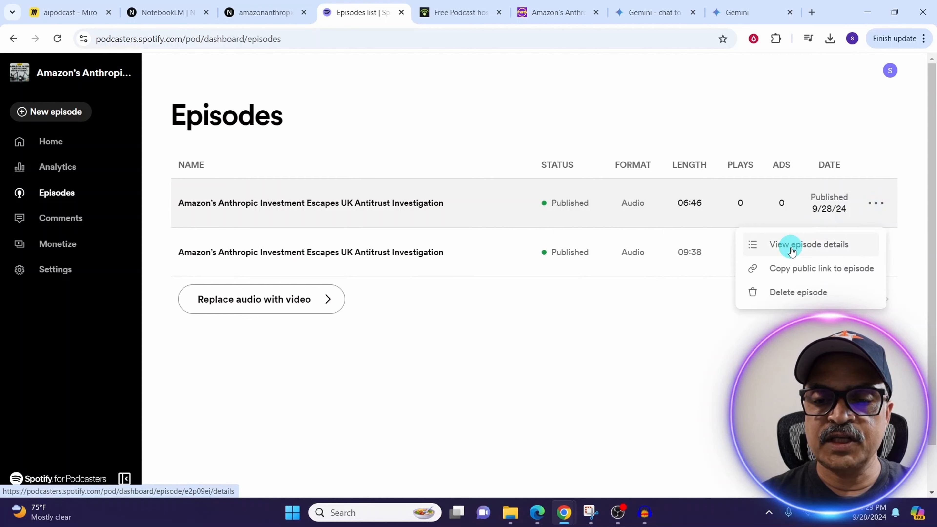
pyautogui.click(792, 248)
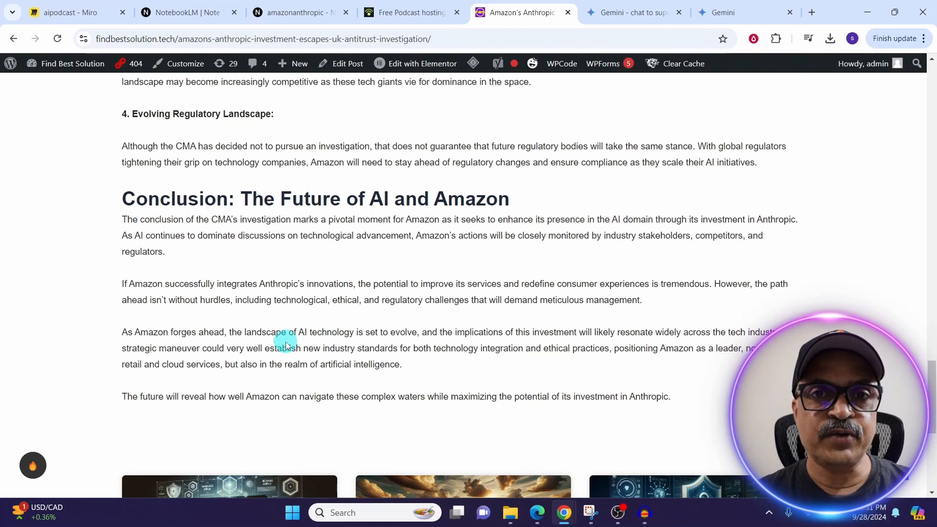
# Open the blog's WordPress admin in a new tab and search the plugins available to add for "podcast"
pyautogui.click(811, 13)
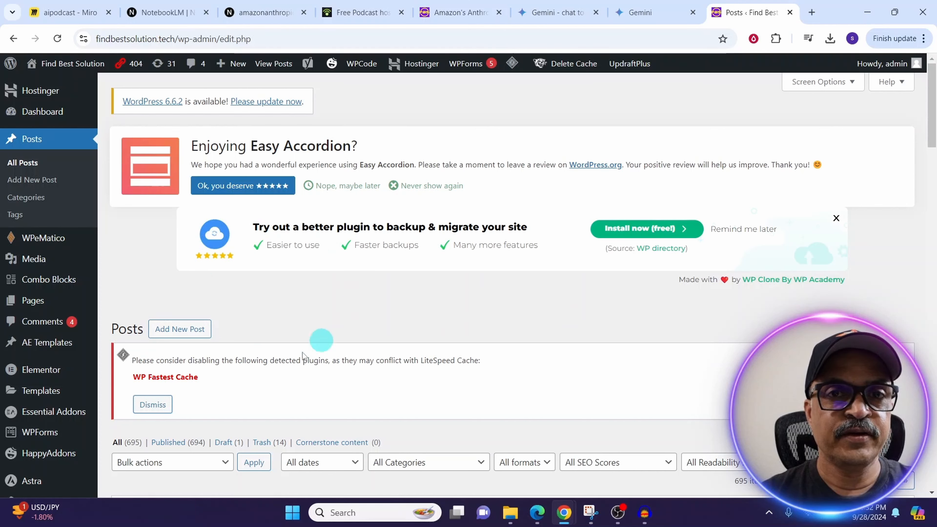
pyautogui.moveTo(891, 66)
pyautogui.scroll(-5, 52, 314)
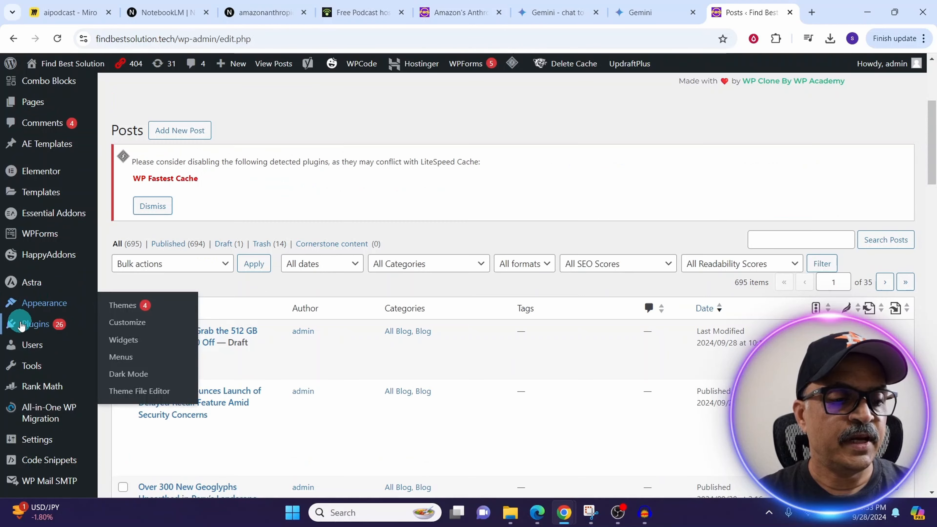
pyautogui.moveTo(23, 328)
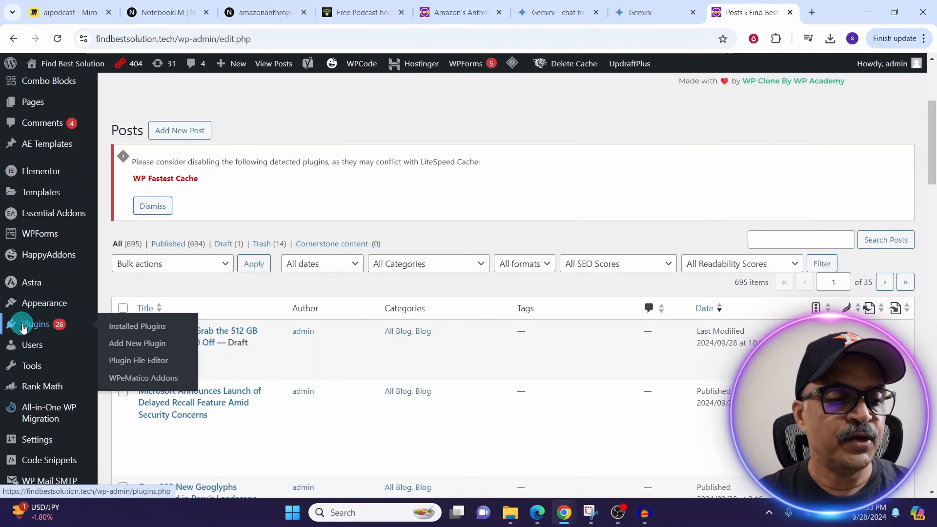
pyautogui.click(115, 345)
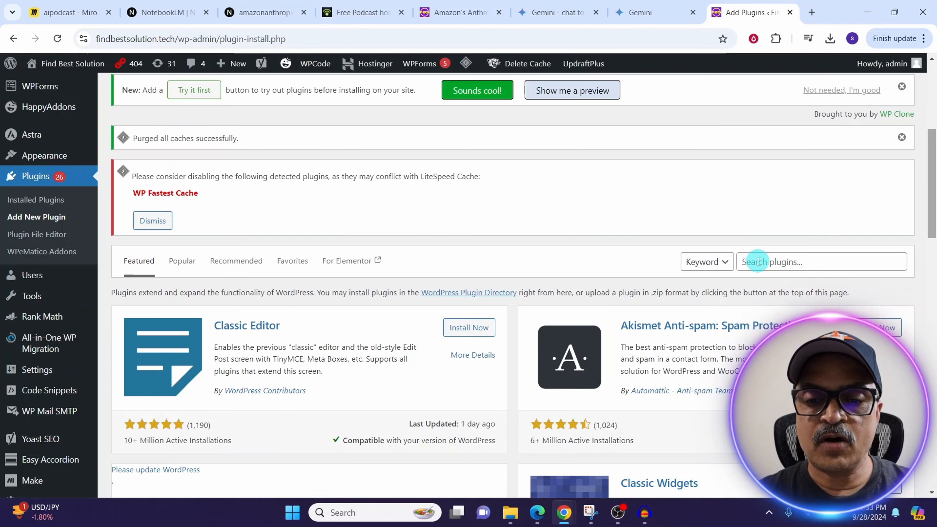
pyautogui.click(758, 262)
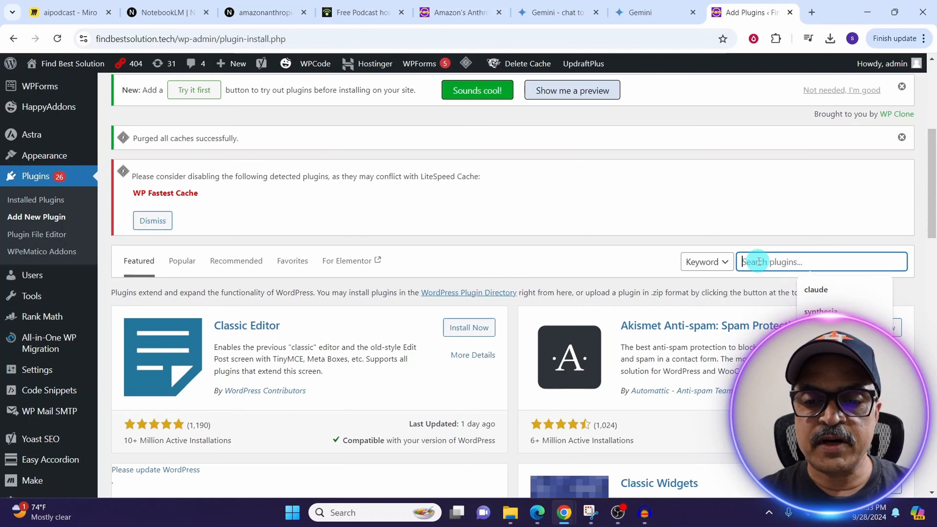
pyautogui.write('podcast')
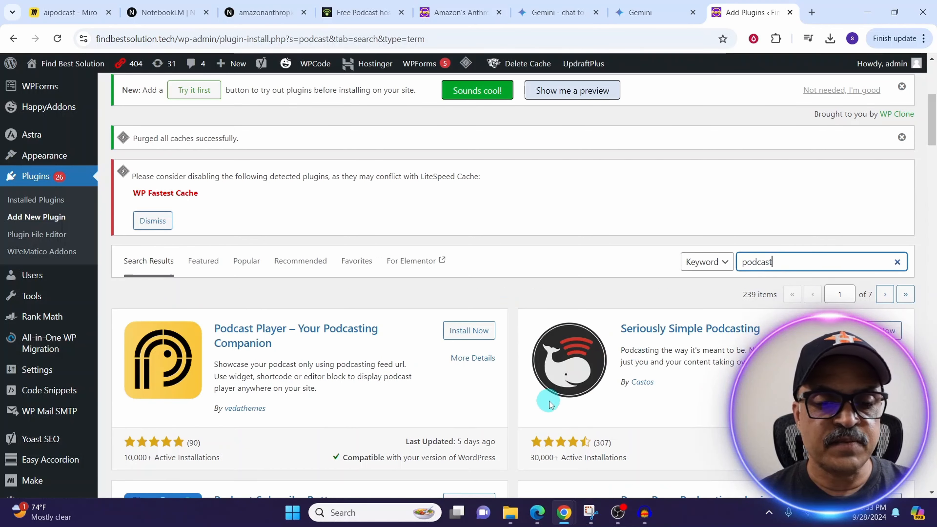
# Install the Liteweight Podcast plugin by bPlugins from its details and activate it
pyautogui.scroll(-10, 669, 389)
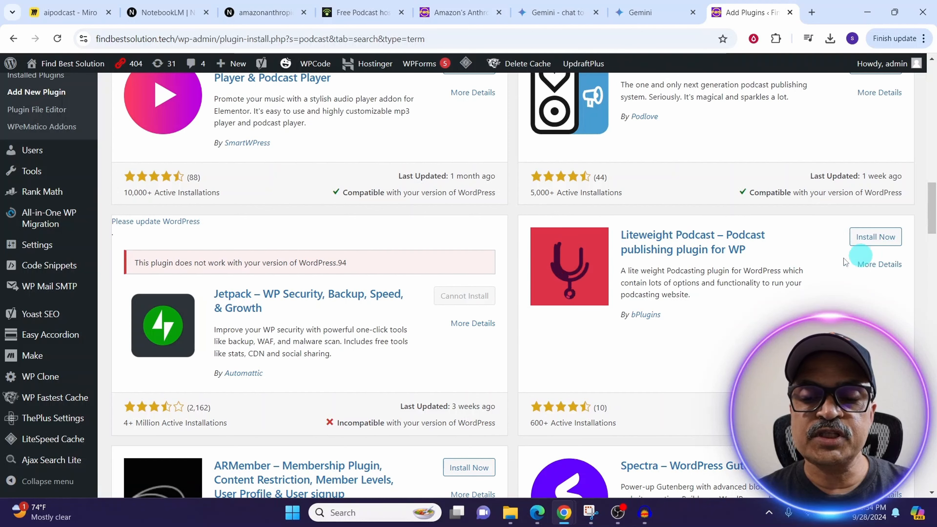
pyautogui.click(878, 264)
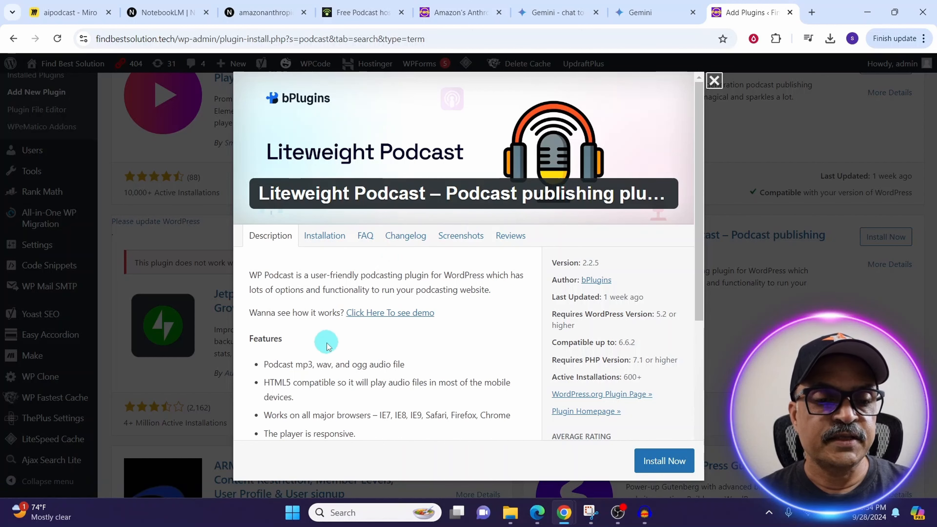
pyautogui.click(653, 462)
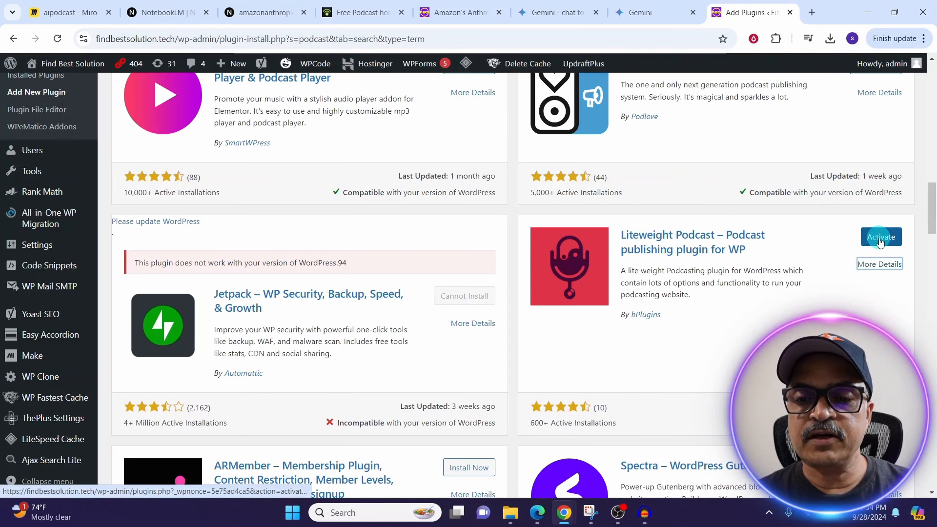
pyautogui.click(880, 238)
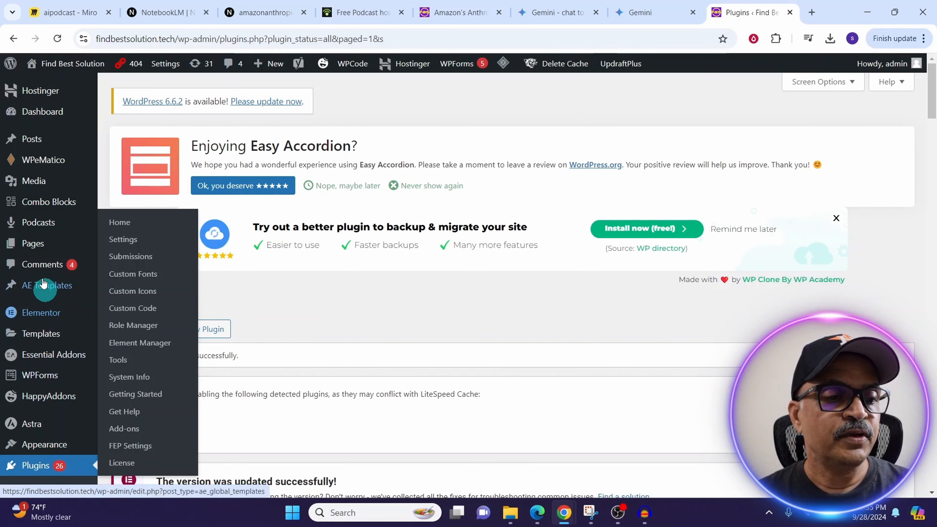
# Add a new podcast program in WordPress titled "Amazon’s Anthropic Investment Escapes UK Antitrust Investigation"
pyautogui.moveTo(25, 223)
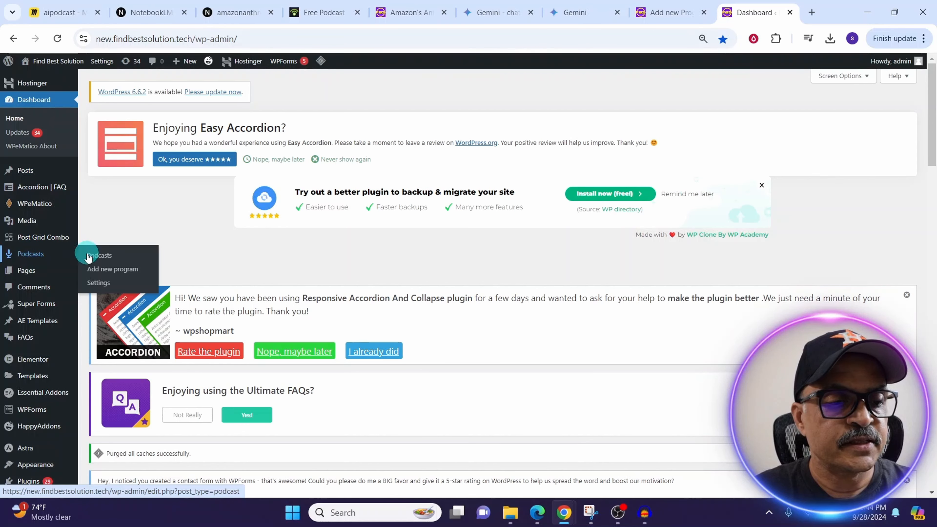
pyautogui.click(100, 269)
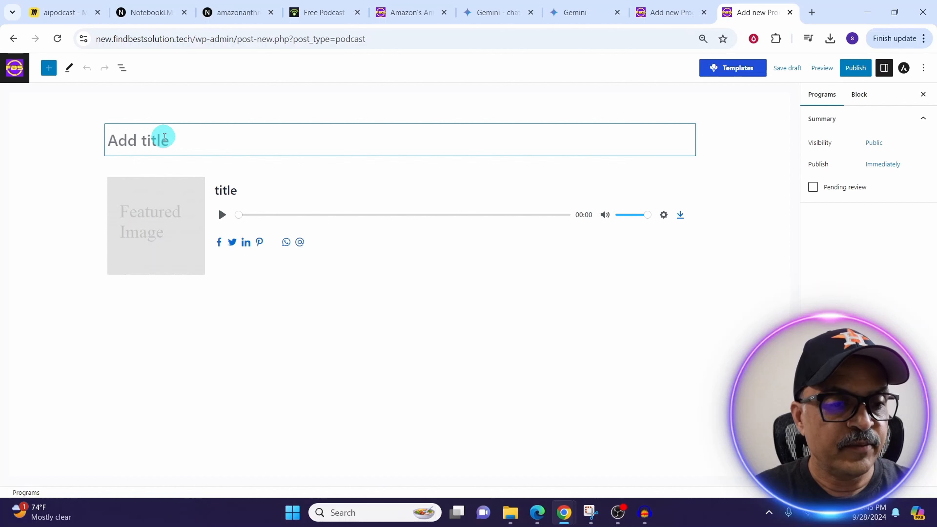
pyautogui.hotkey('ctrl', 'v')
# Set the podcast block's episode title to "Amazon’s Anthropic Investment Escapes UK Antitrust Investigation"
pyautogui.click(411, 248)
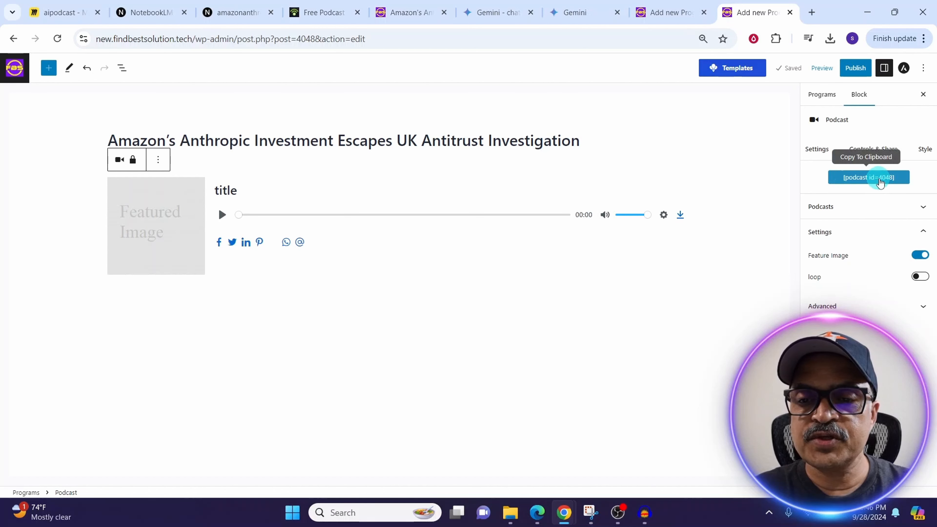
pyautogui.click(922, 208)
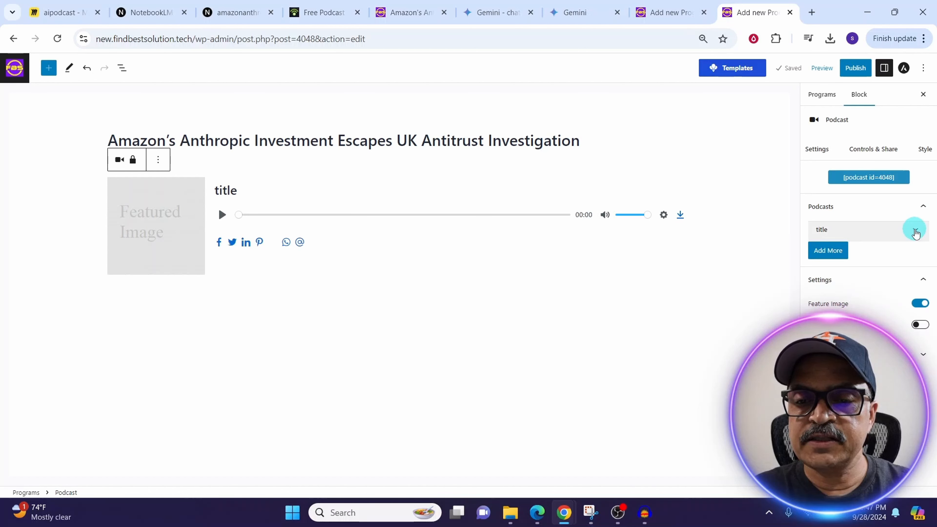
pyautogui.click(915, 231)
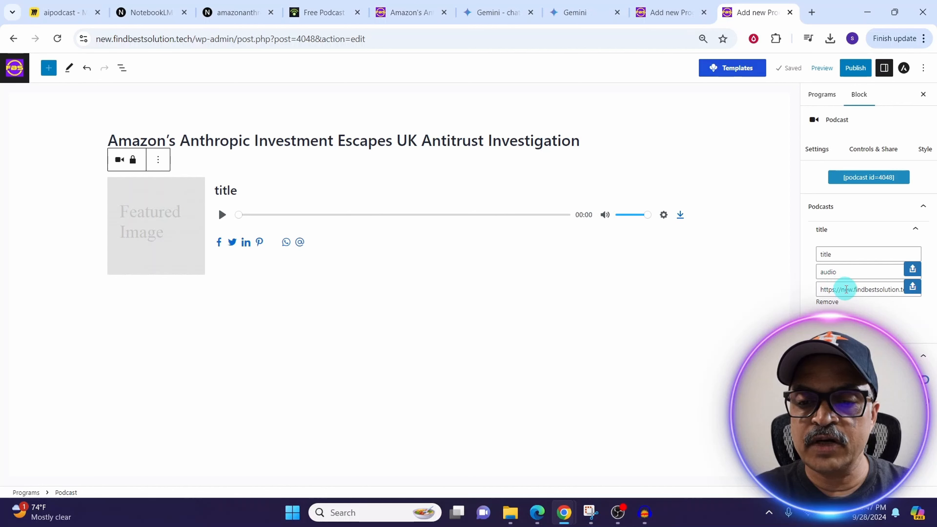
pyautogui.tripleClick(833, 254)
pyautogui.hotkey('ctrl', 'v')
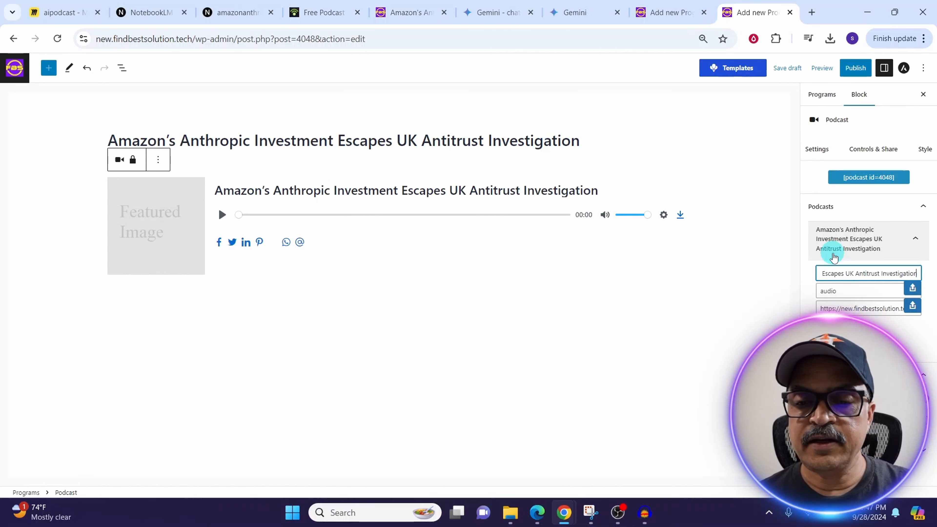
# Upload amazon.mp3 from the notebooklm folder and use it as the podcast block's audio
pyautogui.click(913, 289)
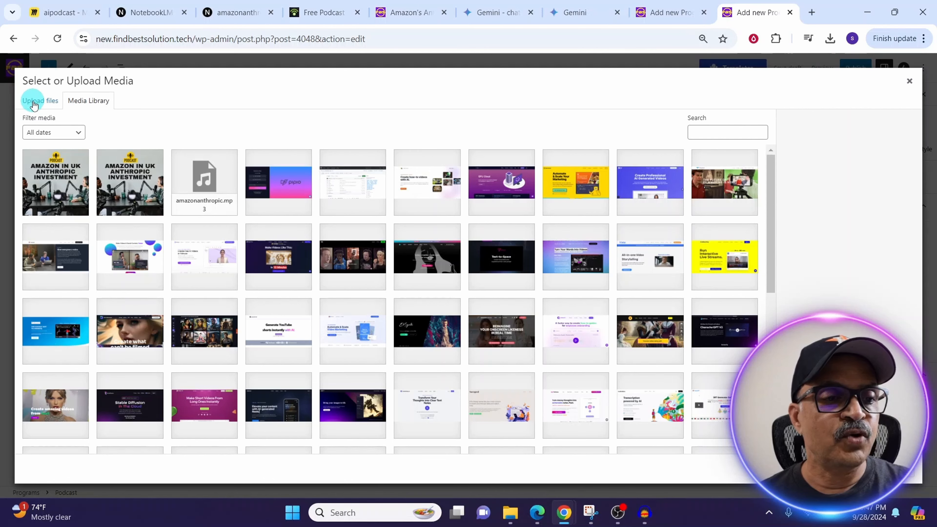
pyautogui.click(33, 103)
pyautogui.click(470, 265)
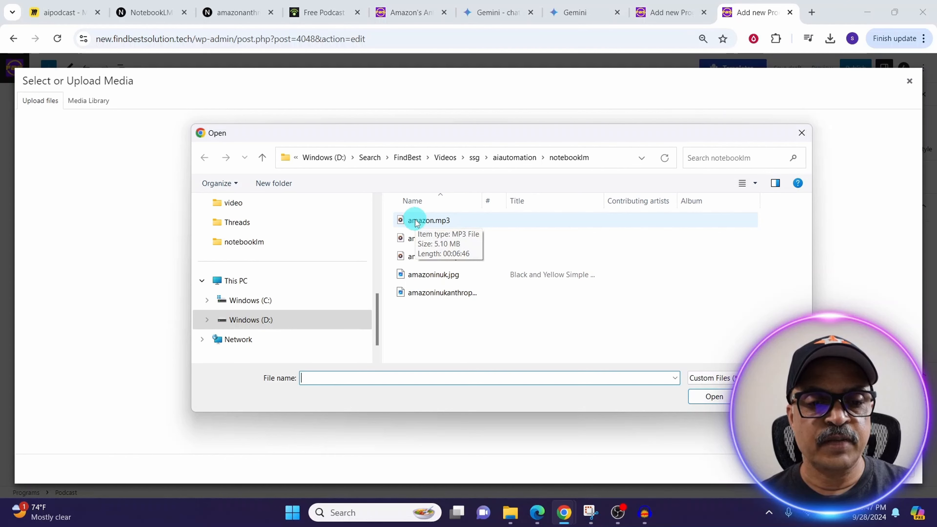
pyautogui.doubleClick(415, 222)
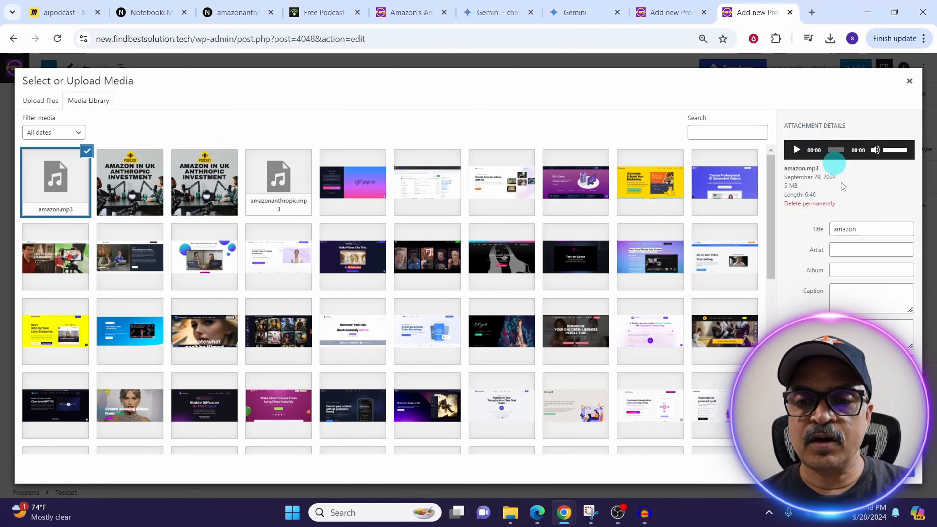
pyautogui.click(900, 473)
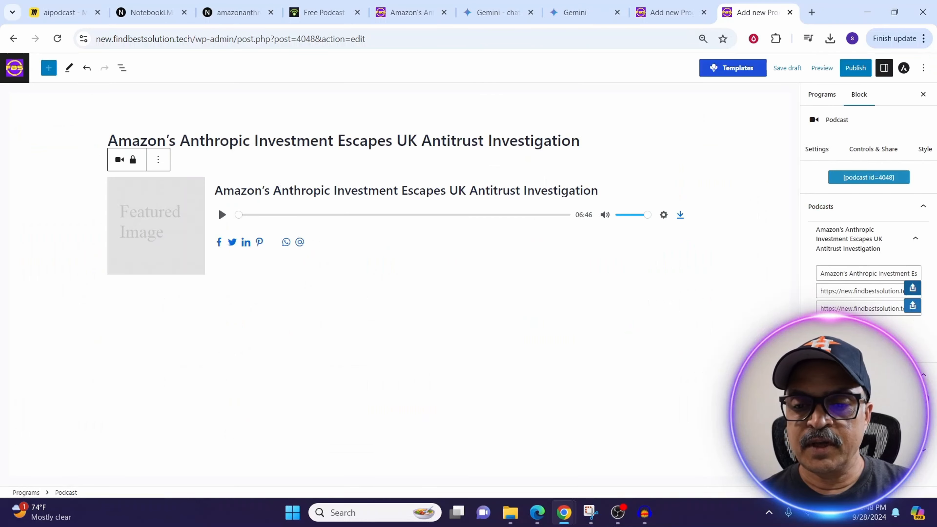
# Upload amazoninuk.jpg from the notebooklm folder as the podcast block's cover image and save the podcast as a draft
pyautogui.click(911, 308)
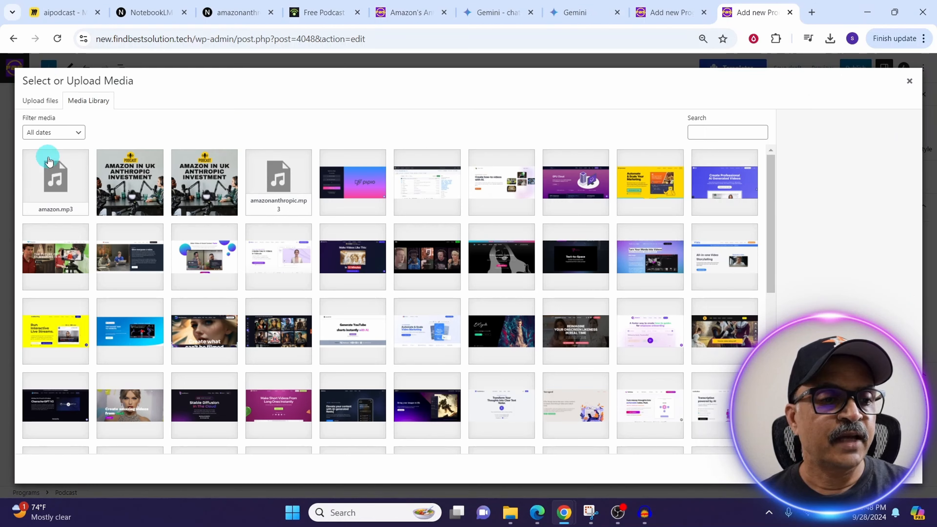
pyautogui.click(31, 102)
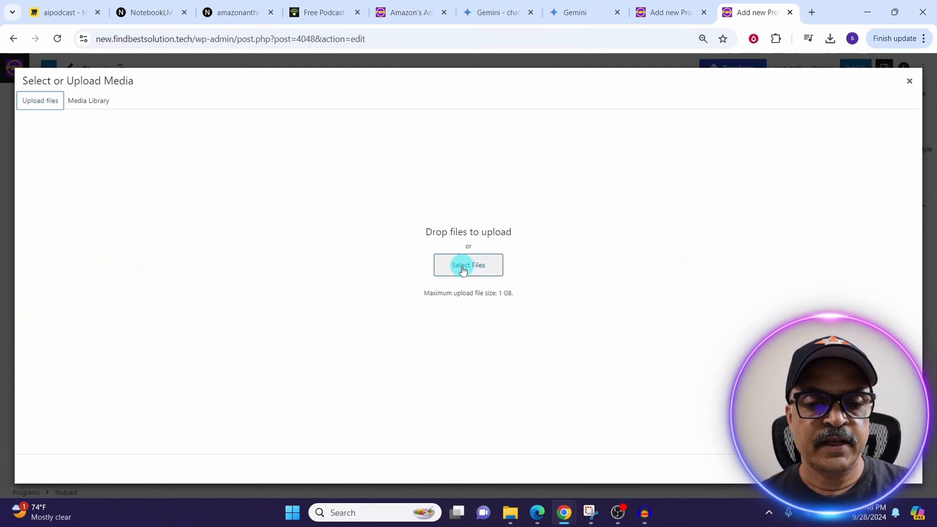
pyautogui.click(463, 267)
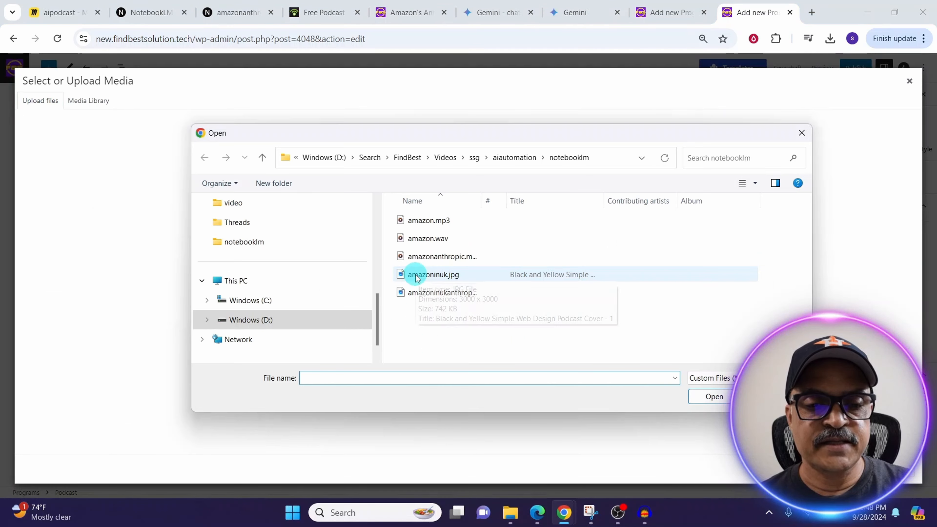
pyautogui.doubleClick(433, 275)
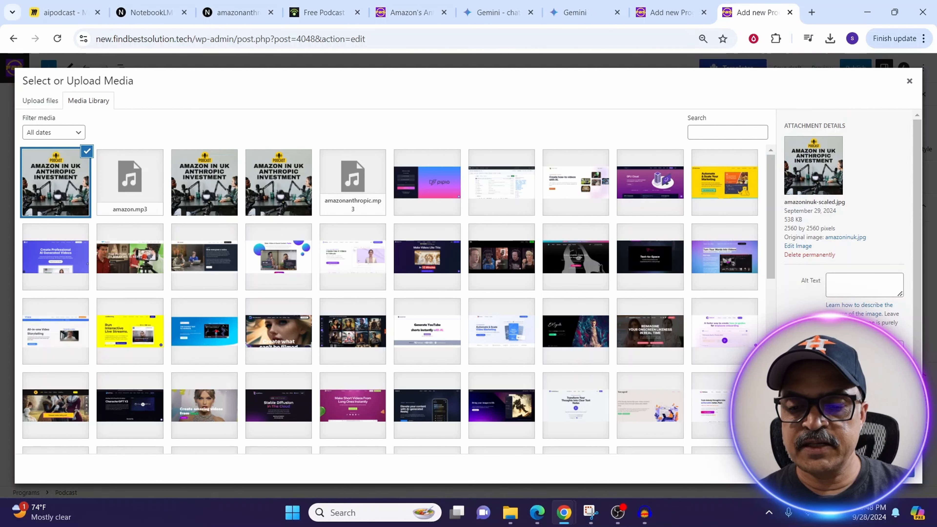
pyautogui.click(900, 469)
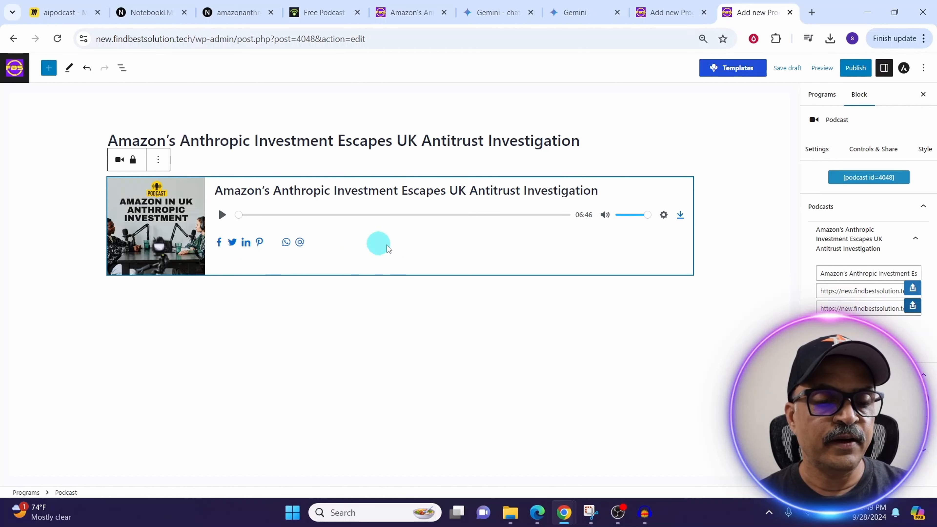
pyautogui.click(784, 70)
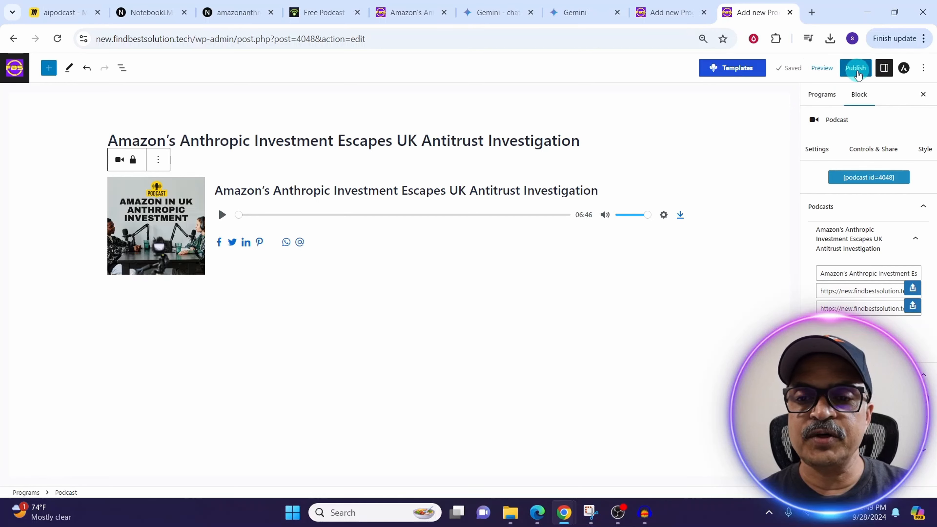
# Go to the list of podcasts in WordPress and copy the shortcode [podcast id=4048]
pyautogui.click(13, 38)
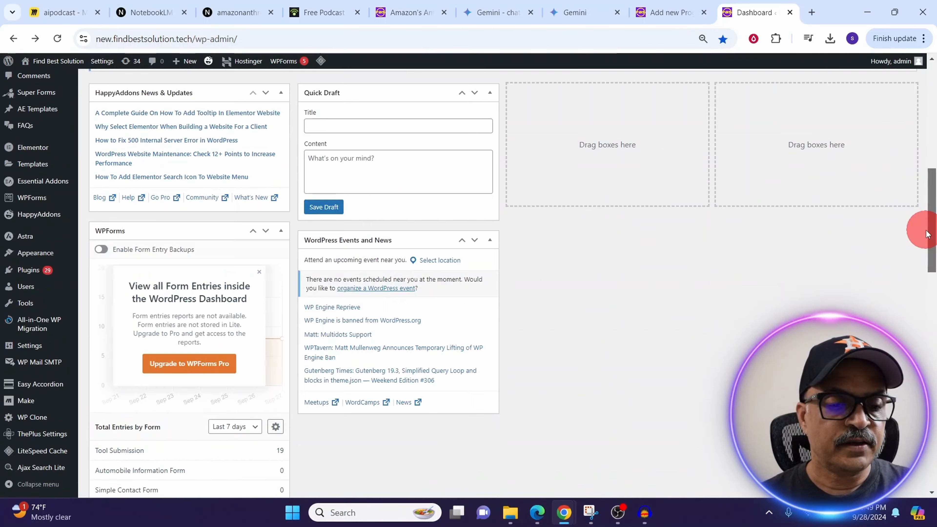
pyautogui.moveTo(930, 235); pyautogui.dragTo(936, 271)
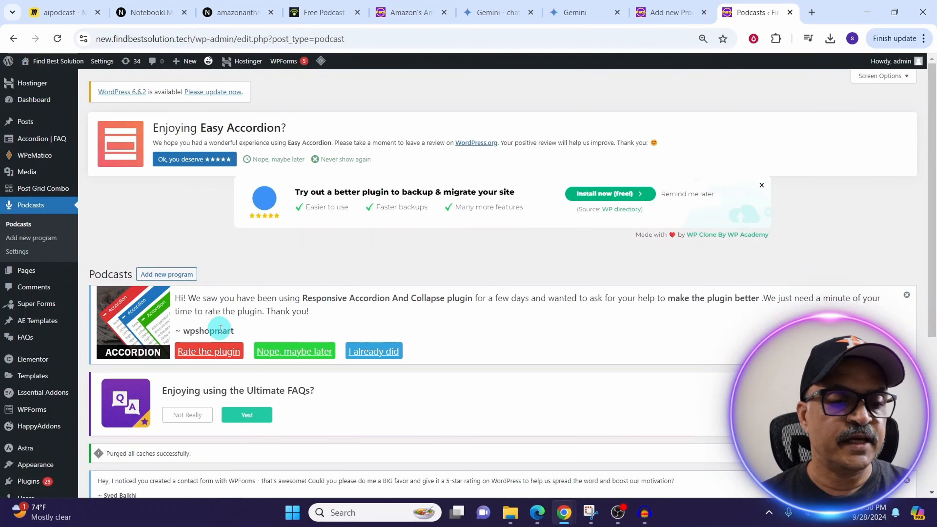
pyautogui.scroll(-5, 216, 328)
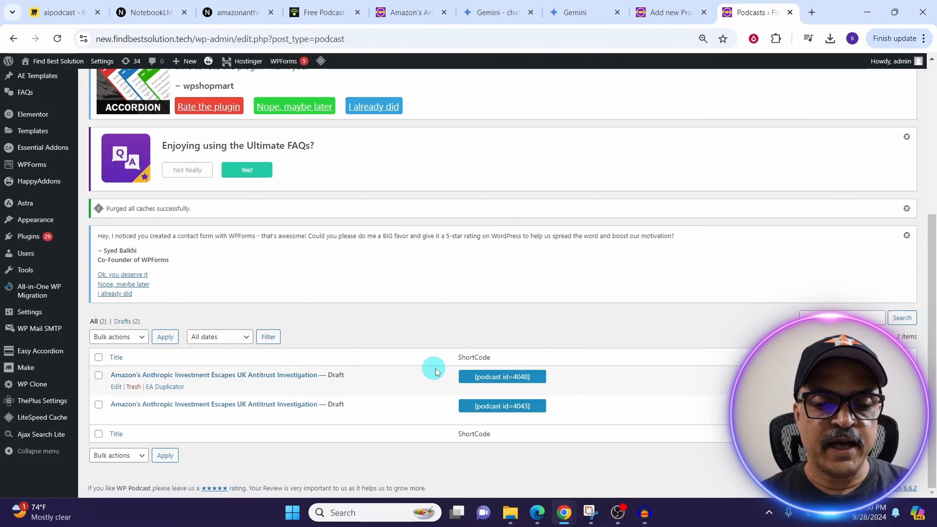
pyautogui.click(490, 378)
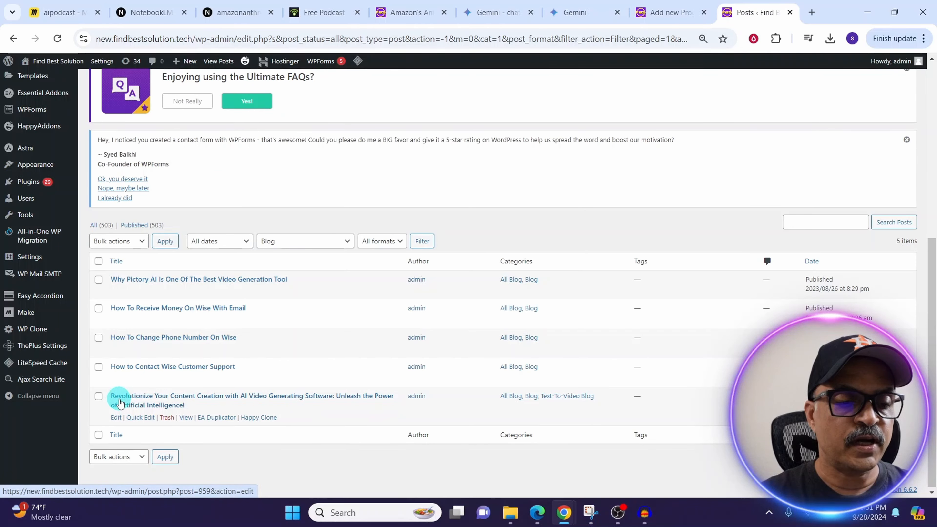
# Open the blog post "Revolutionize Your Content Creation with AI Video Generating Software" for editing and preview it in a new tab through to its conclusion
pyautogui.click(115, 418)
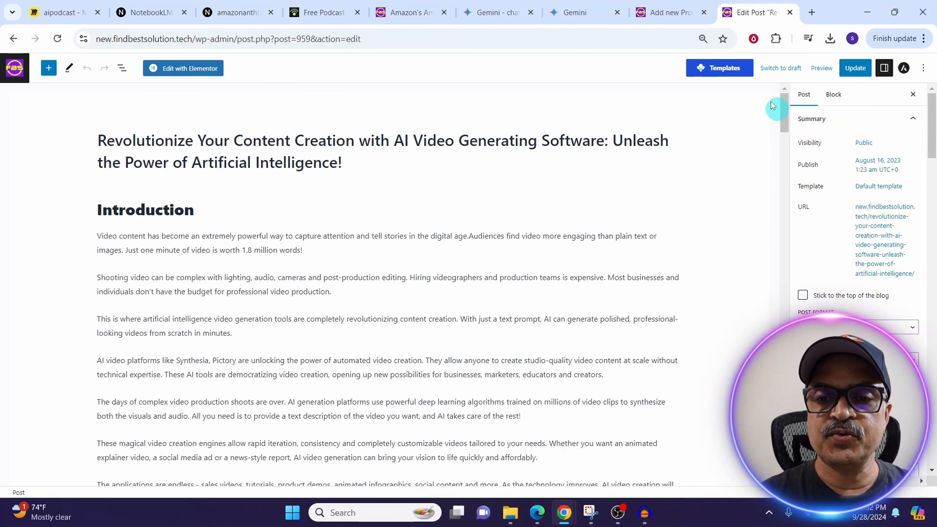
pyautogui.click(822, 69)
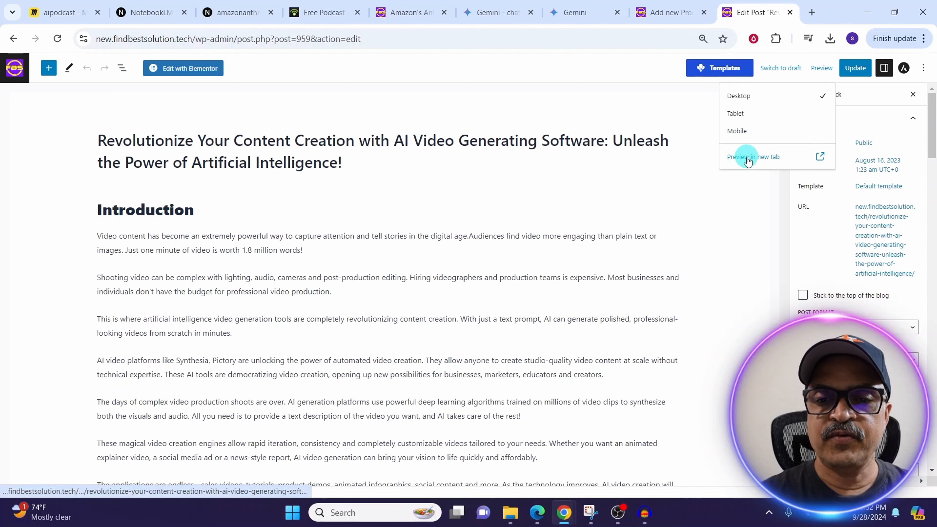
pyautogui.click(744, 155)
pyautogui.moveTo(930, 157); pyautogui.dragTo(933, 445)
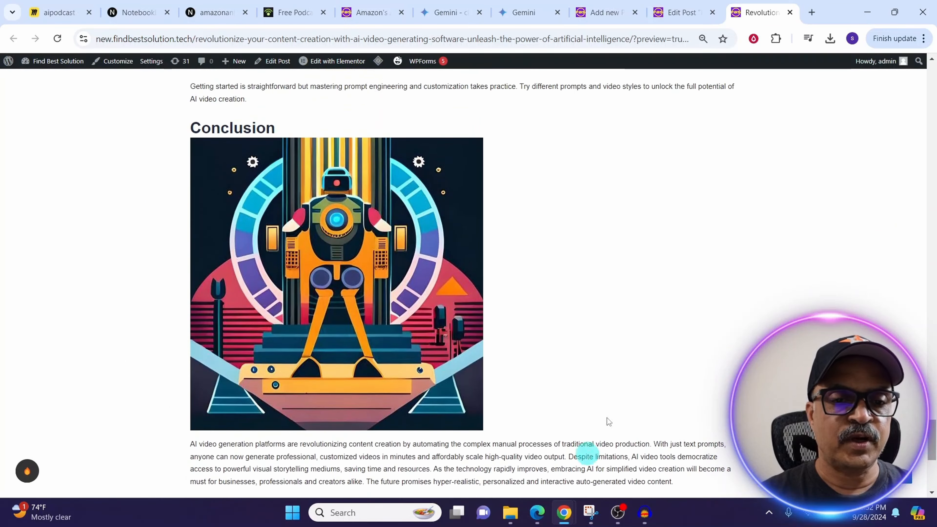
# Add a Shortcode block containing [podcast id=4048] below the post's concluding paragraph and update the post
pyautogui.click(672, 13)
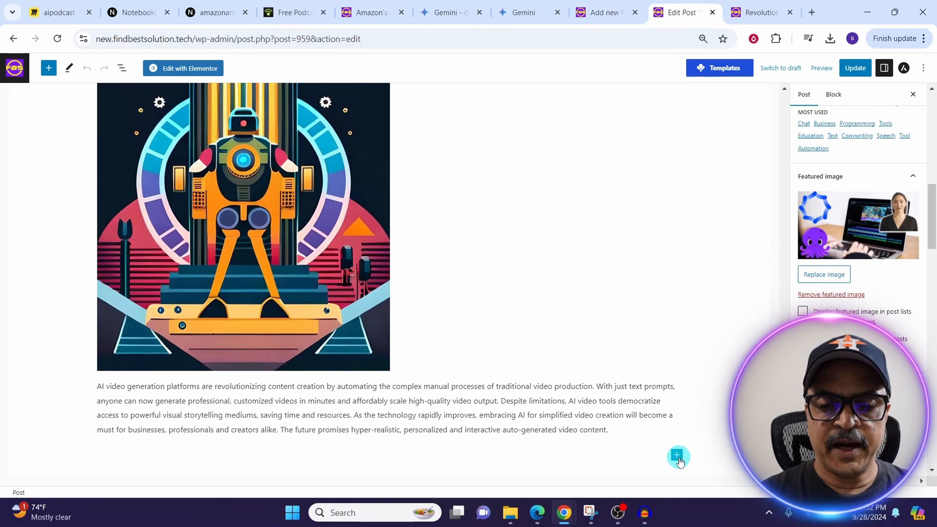
pyautogui.click(677, 455)
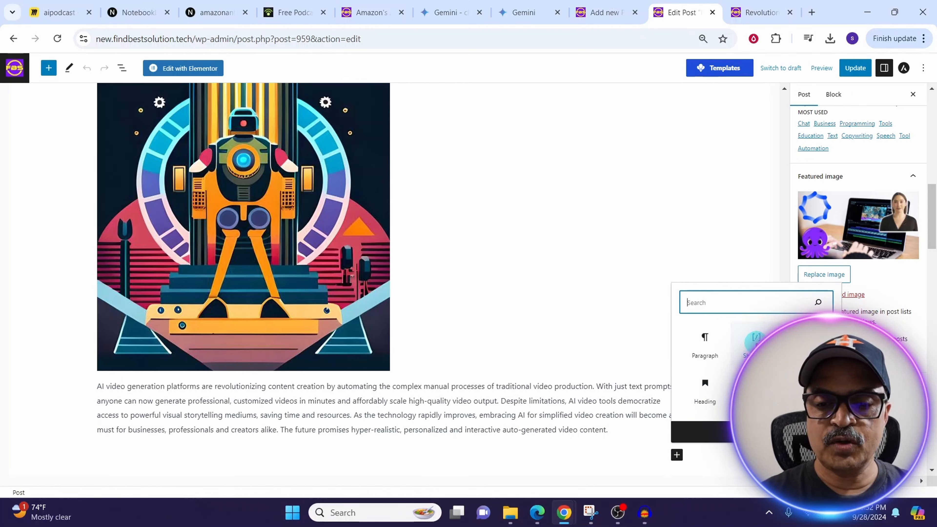
pyautogui.click(756, 341)
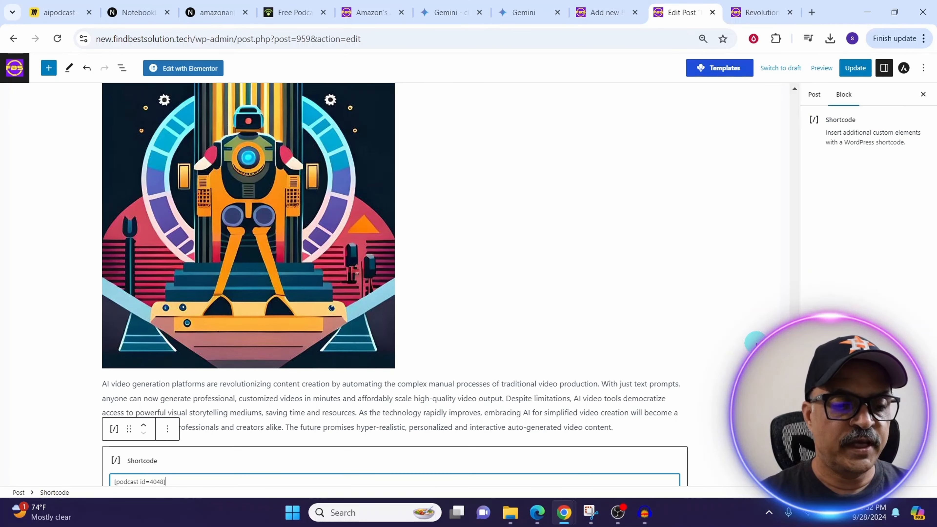
pyautogui.click(846, 71)
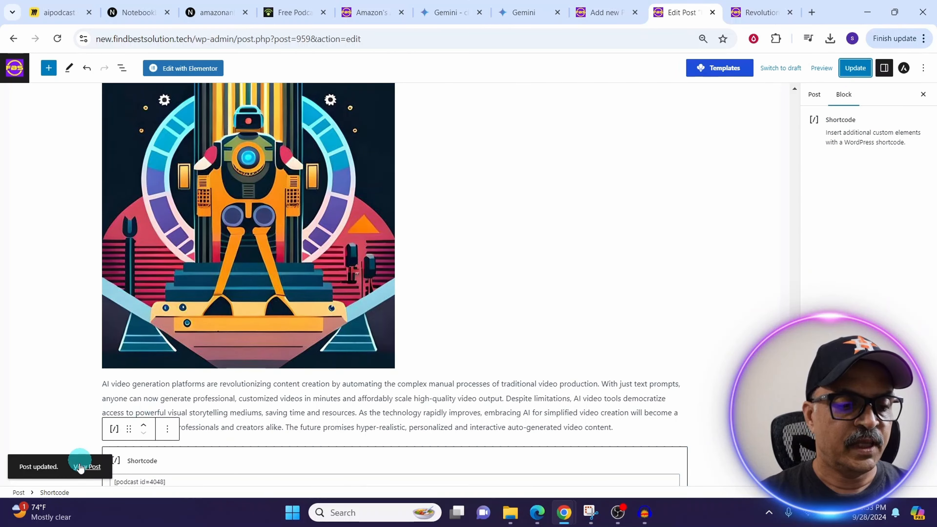
# View the updated post on the site and briefly play the embedded podcast, pausing it again
pyautogui.click(84, 467)
pyautogui.scroll(-10, 275, 241)
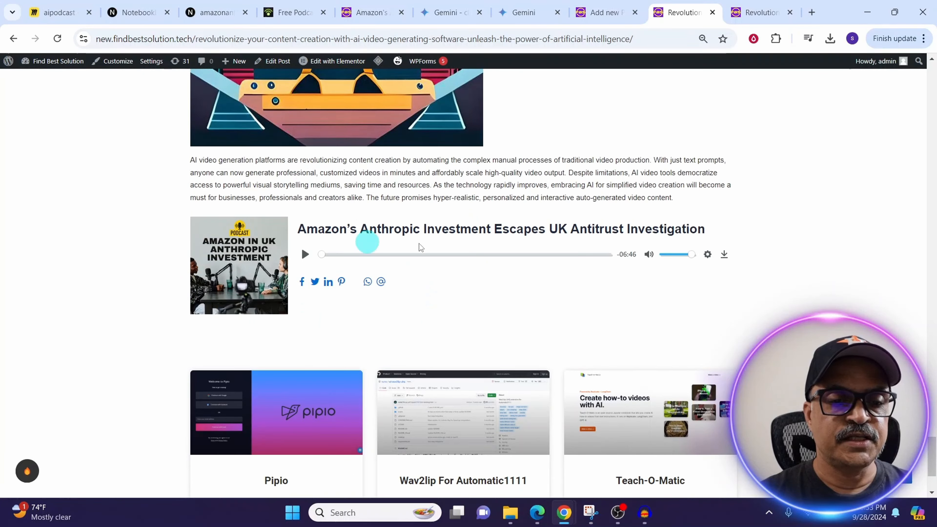
pyautogui.click(305, 255)
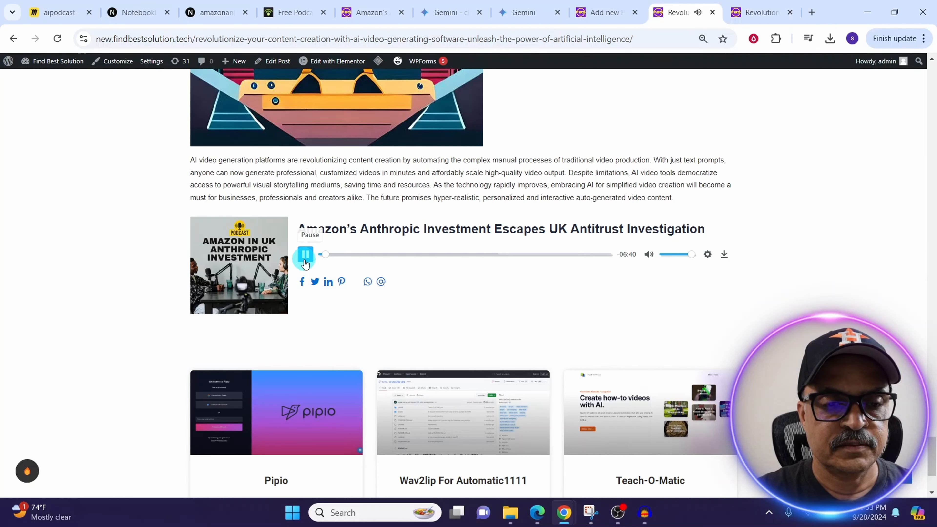
pyautogui.click(305, 261)
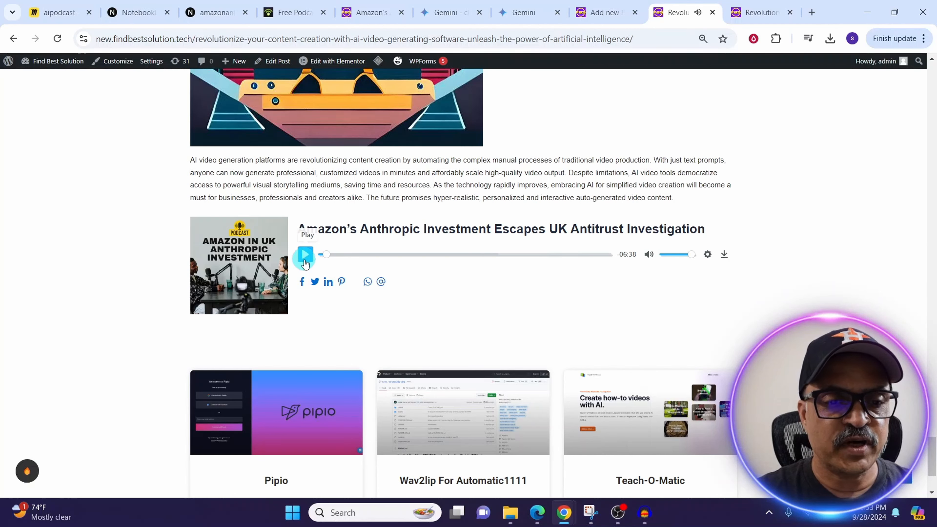
# Switch to the Podbean website and review its podcast hosting pricing plans
pyautogui.click(273, 12)
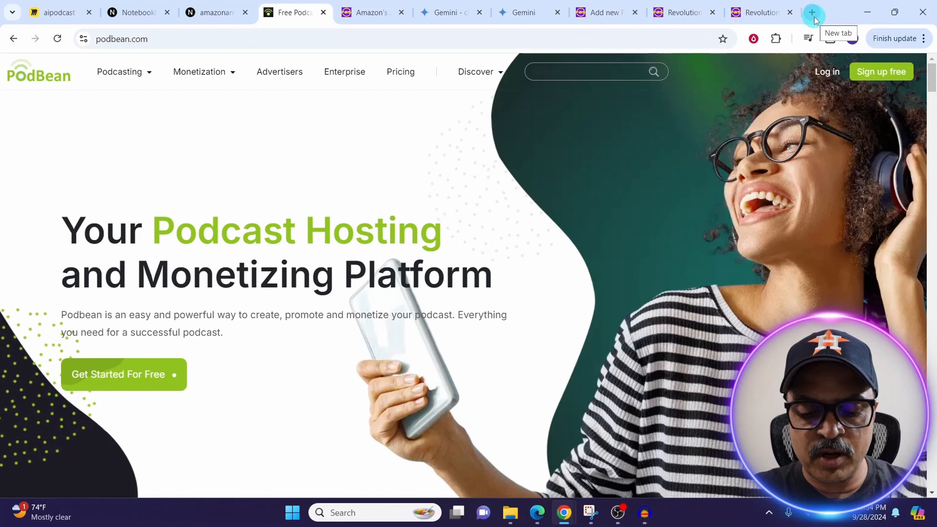
pyautogui.click(392, 76)
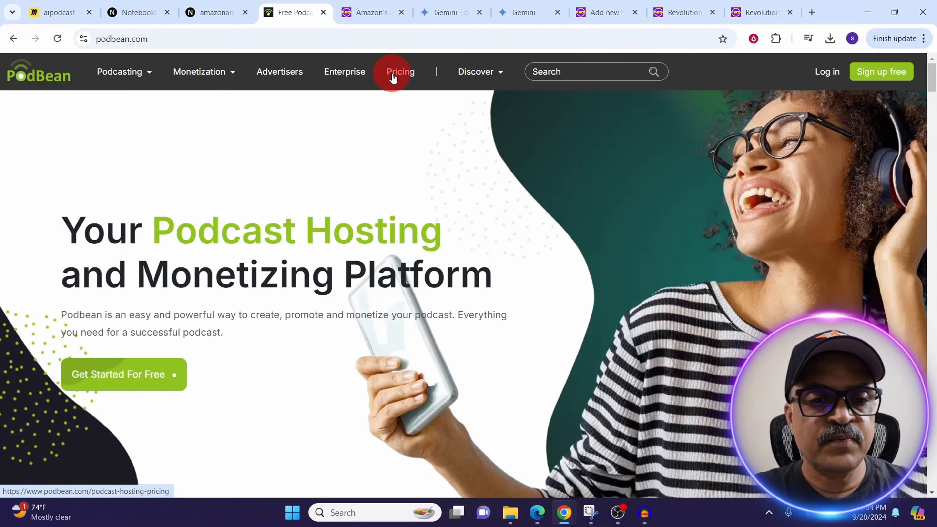
pyautogui.scroll(-6, 122, 142)
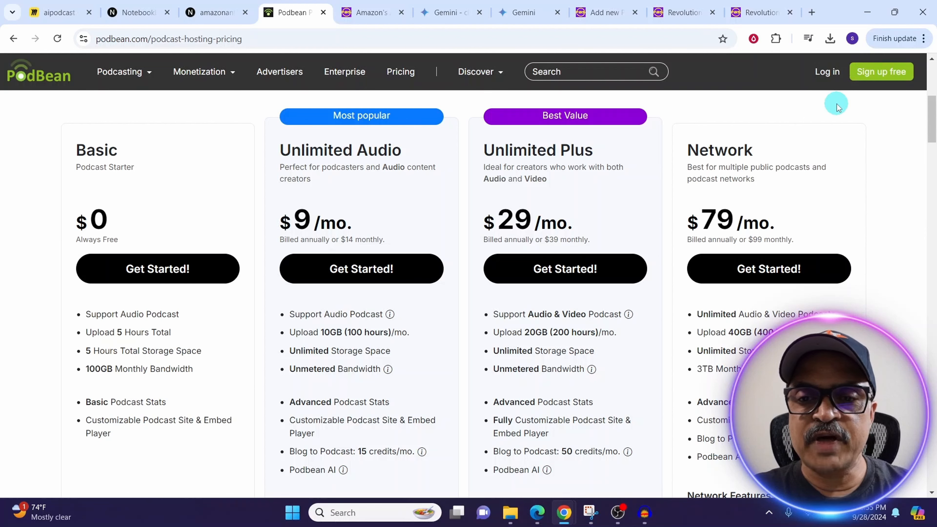
# Log in to Podbean, start a new episode and upload amazon.mp3 as its audio file
pyautogui.click(820, 72)
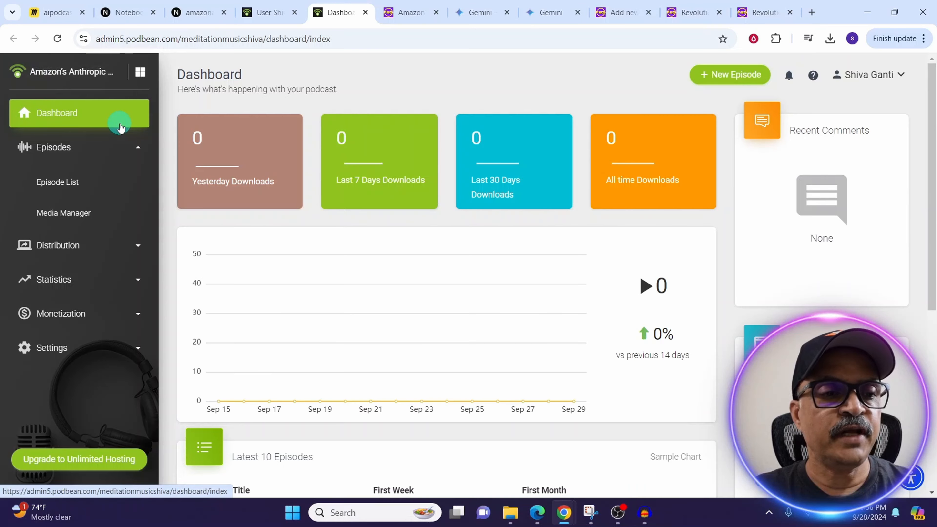
pyautogui.click(714, 76)
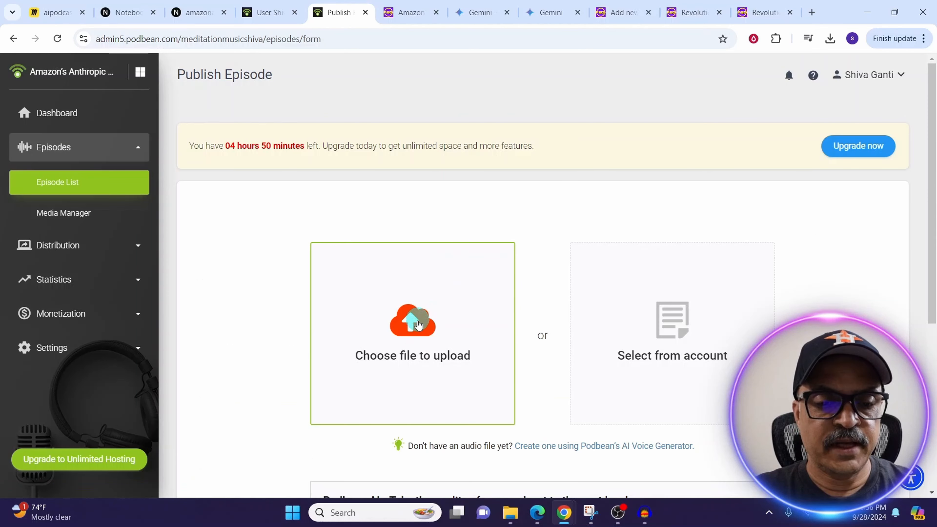
pyautogui.click(415, 340)
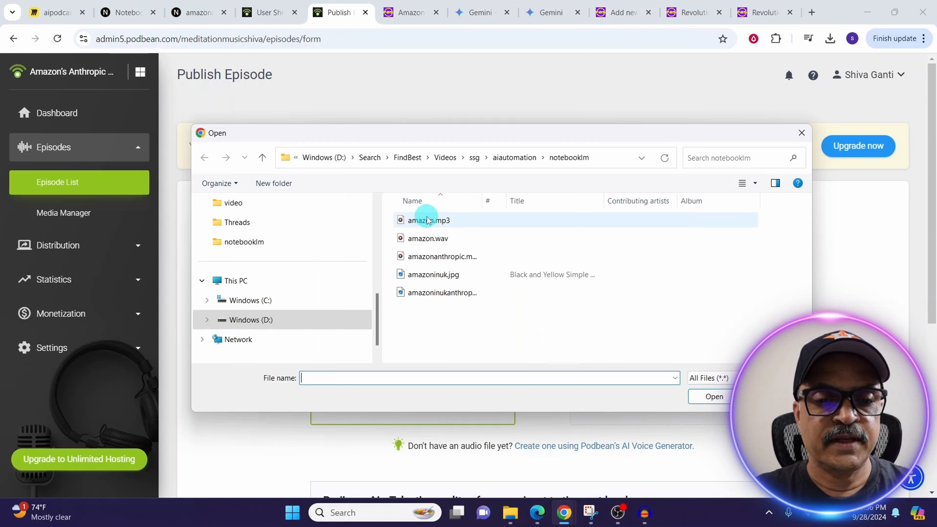
pyautogui.doubleClick(426, 220)
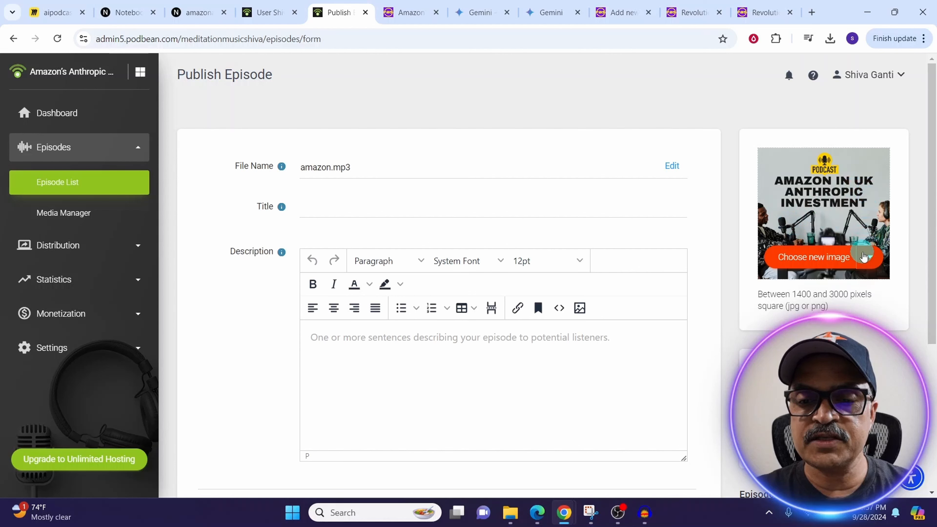
# Title the episode "Amazon's Anthropic Investment Escapes UK Antitrust Investigation" and enter a description of Amazon's Anthropic investment avoiding a UK antitrust investigation
pyautogui.click(324, 206)
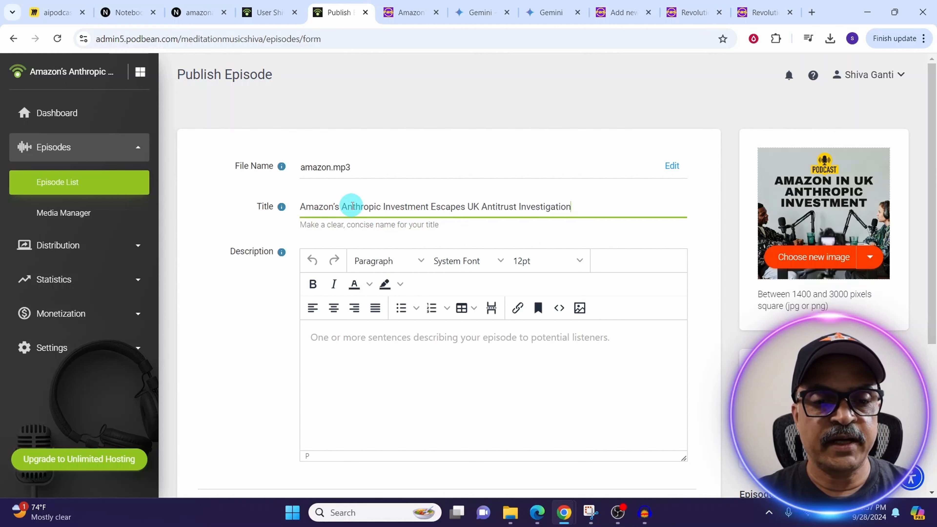
pyautogui.click(314, 338)
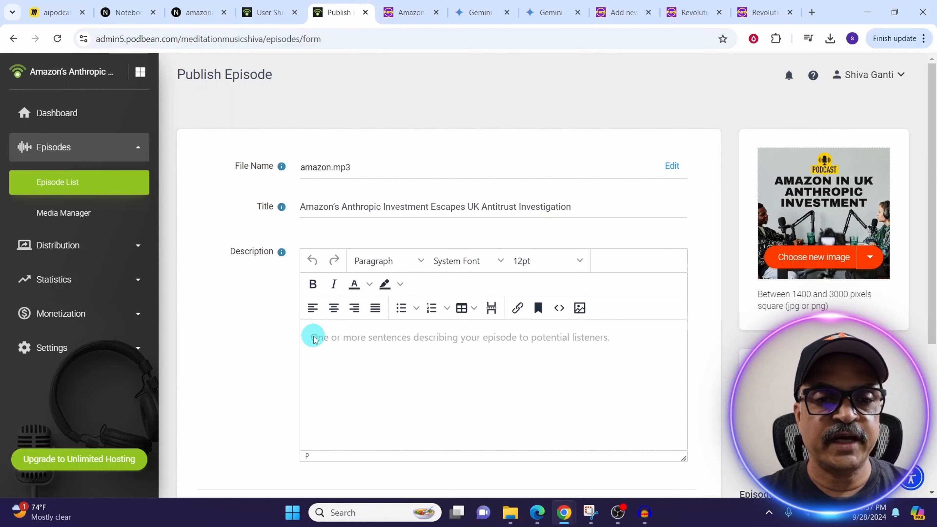
pyautogui.click(321, 16)
pyautogui.write("In this episode, we delve into the recent news of Amazon's significant investment in Anthropic, a leading AI research company, avoiding a potential antitrust investigation in the UK. We explore the implications of this decision for the competitive landscape of AI development and the broader tech industry.")
# Check the additional episode settings, keep the Publish Now option and publish the Podbean episode
pyautogui.scroll(-3, 247, 341)
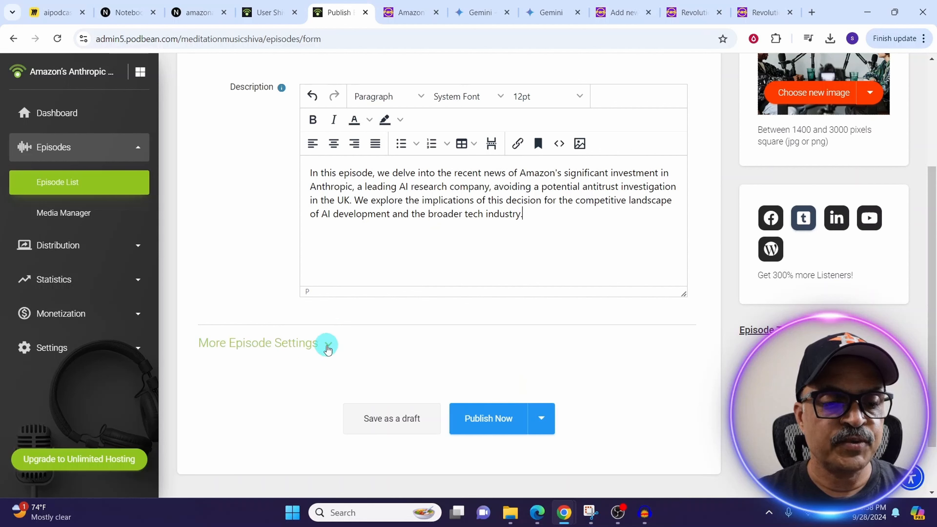
pyautogui.click(328, 345)
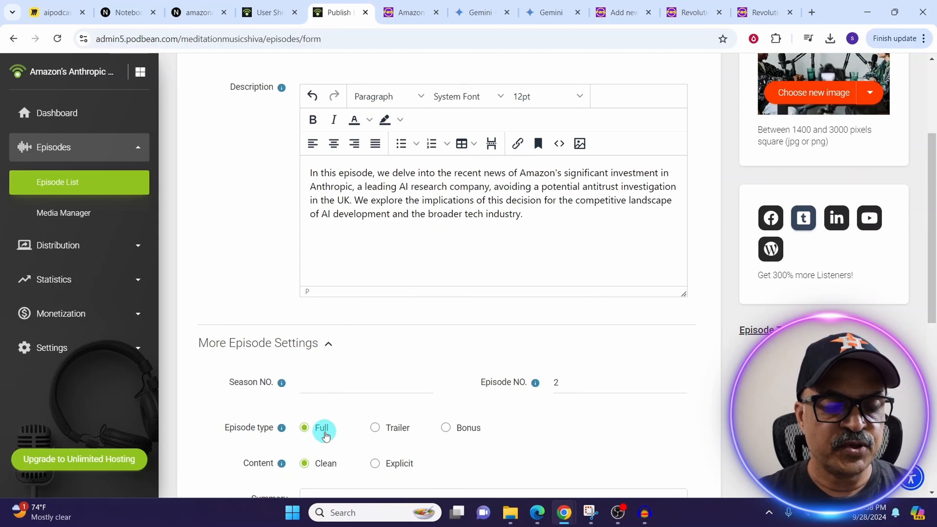
pyautogui.click(332, 347)
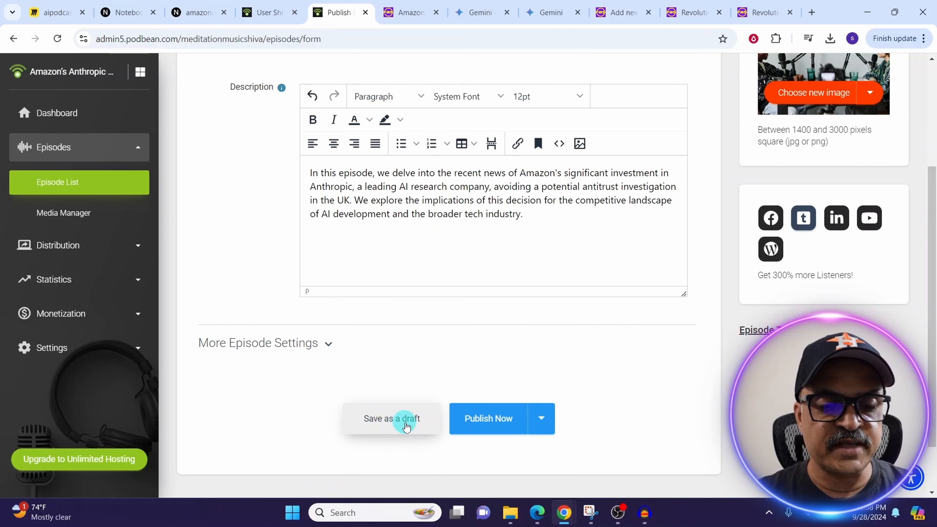
pyautogui.click(543, 422)
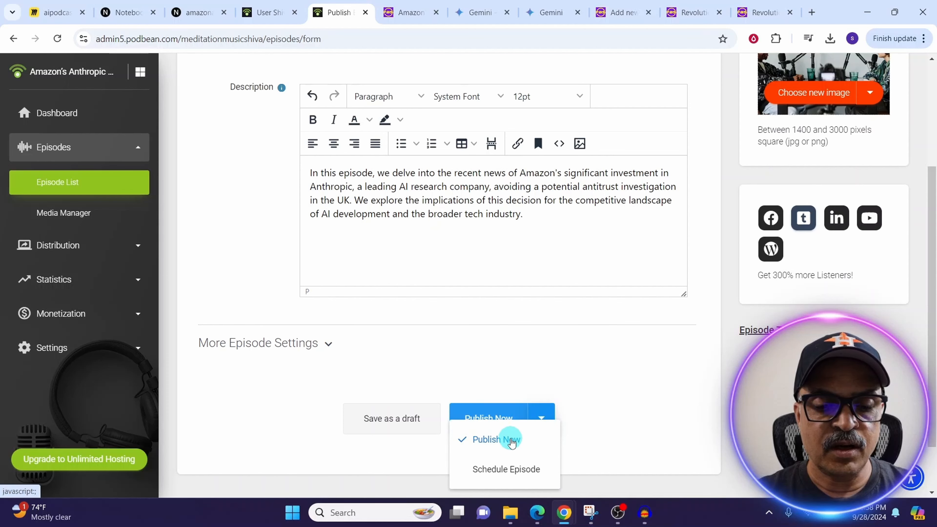
pyautogui.click(523, 439)
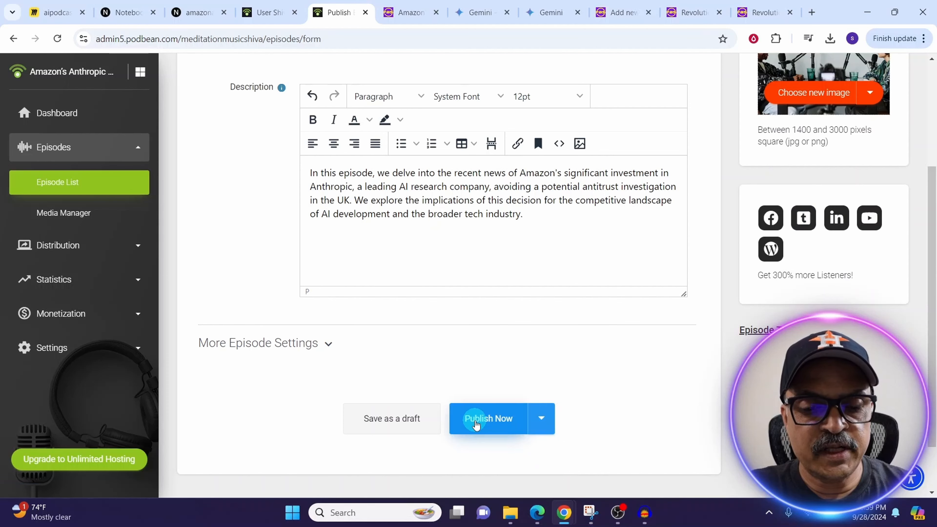
pyautogui.click(476, 422)
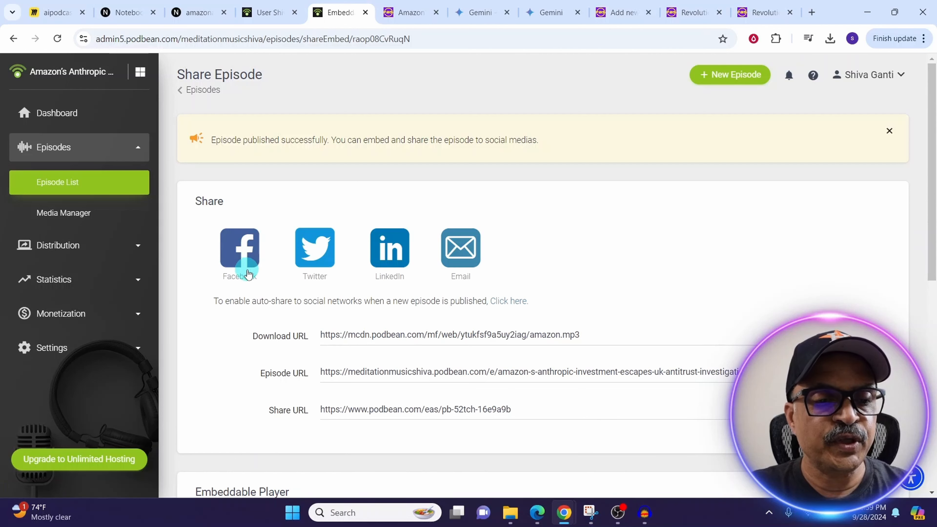
# Review the episode's share links and embeddable player, and the podcast website, podcast app and social share distribution options
pyautogui.scroll(-6, 226, 273)
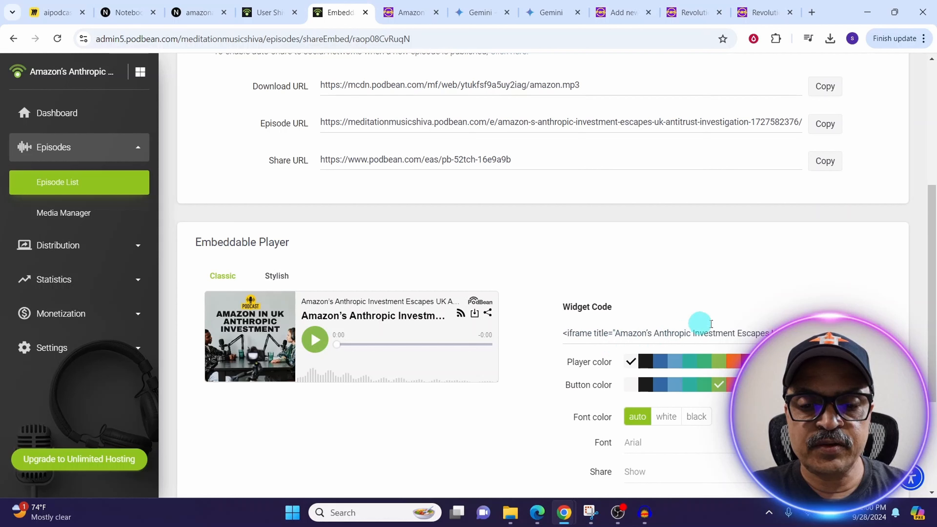
pyautogui.click(58, 254)
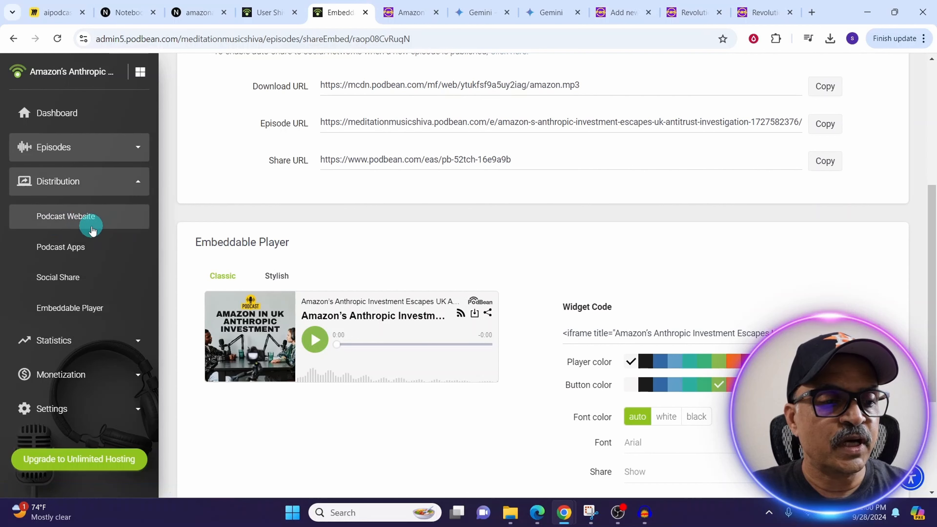
pyautogui.click(52, 222)
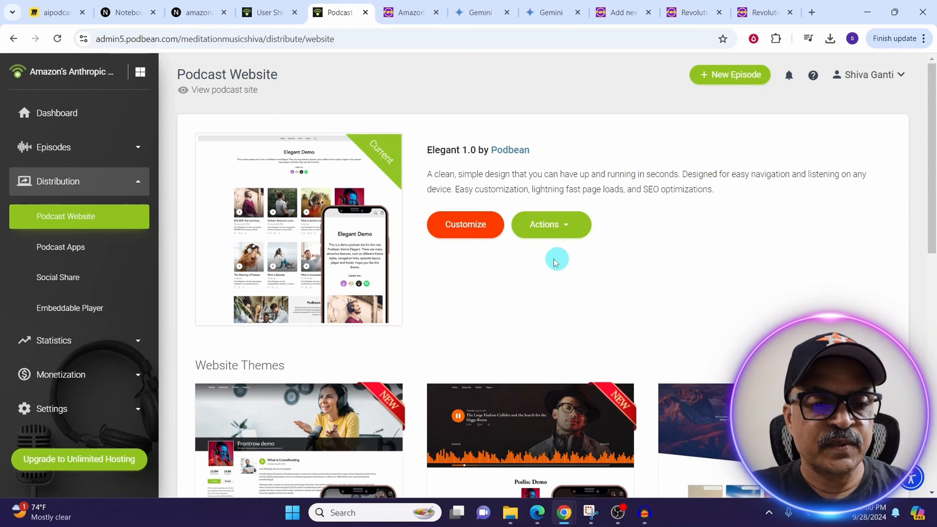
pyautogui.click(59, 247)
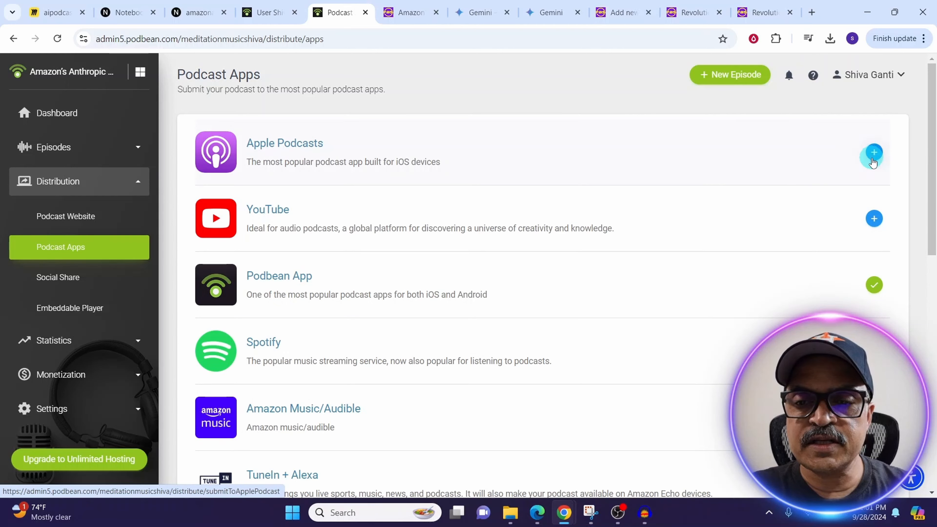
pyautogui.click(59, 284)
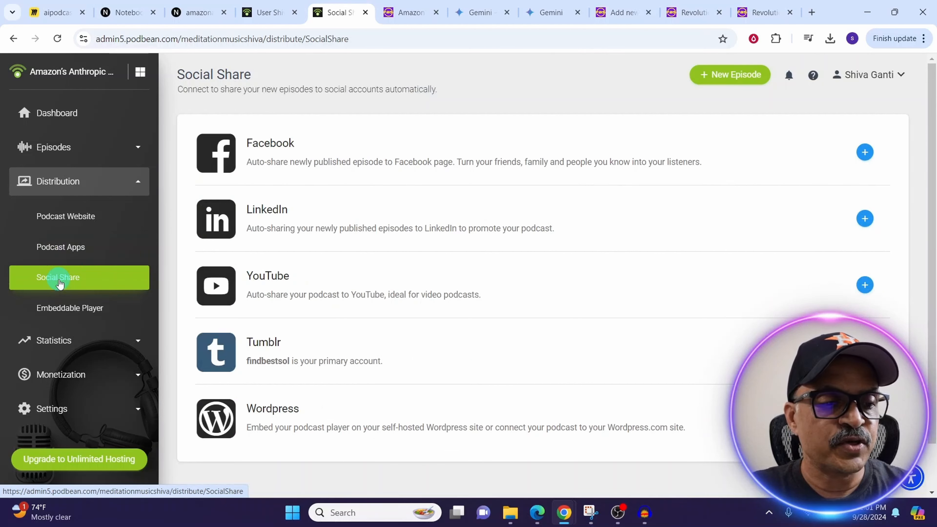